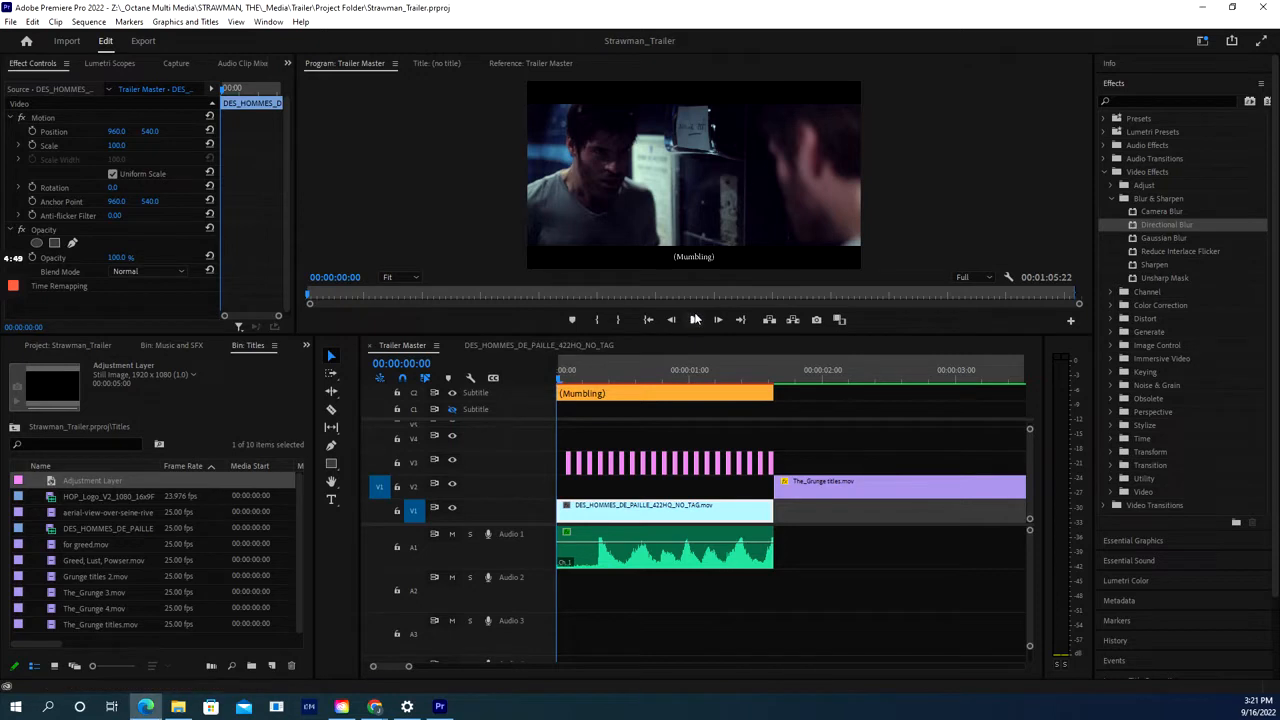
- Preview Trailer Master's opening shot, then return the playhead to the sequence start
{"action": "left_click", "coordinate": [694, 320]}
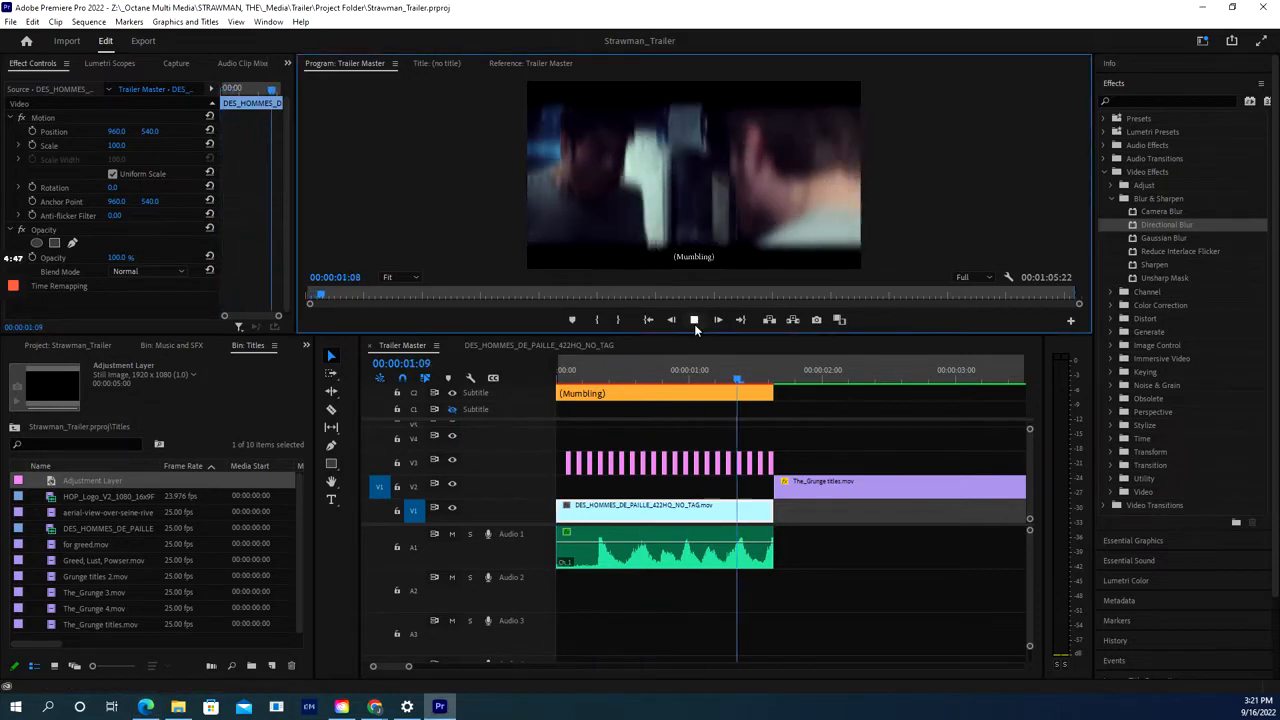
{"action": "left_click_drag", "start_coordinate": [770, 374], "coordinate": [560, 377]}
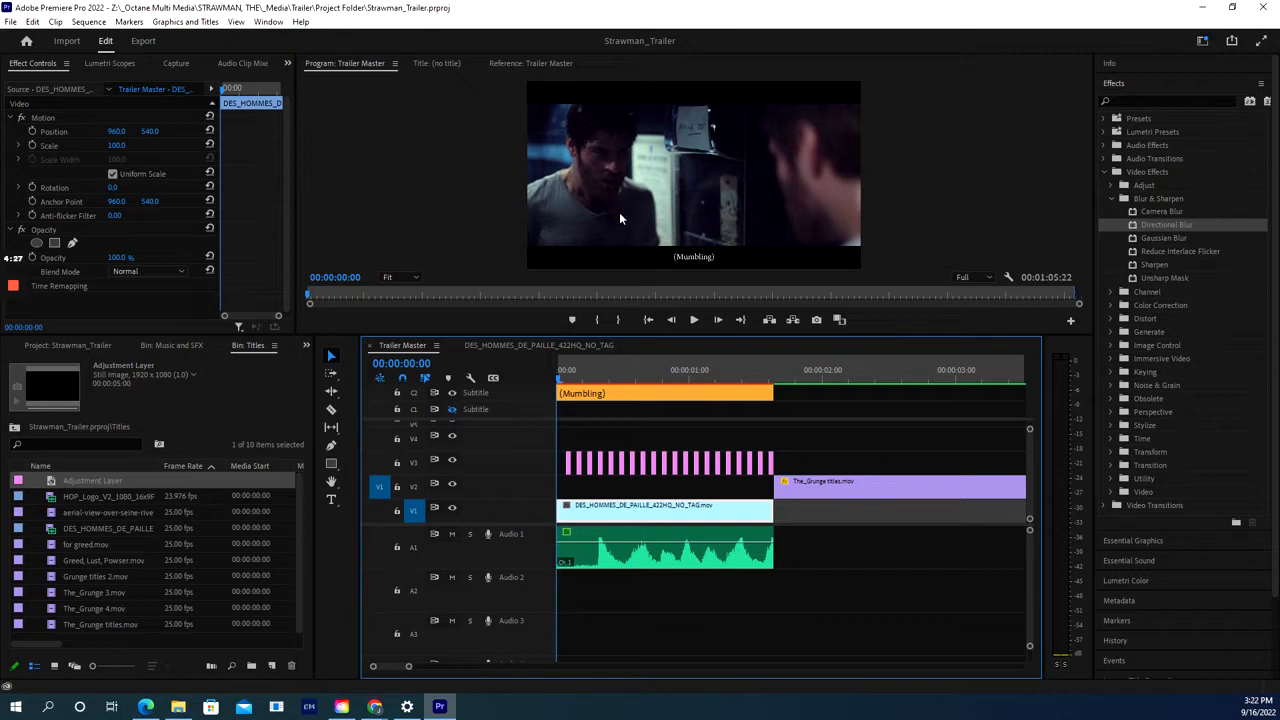
{"action": "left_click", "coordinate": [694, 319]}
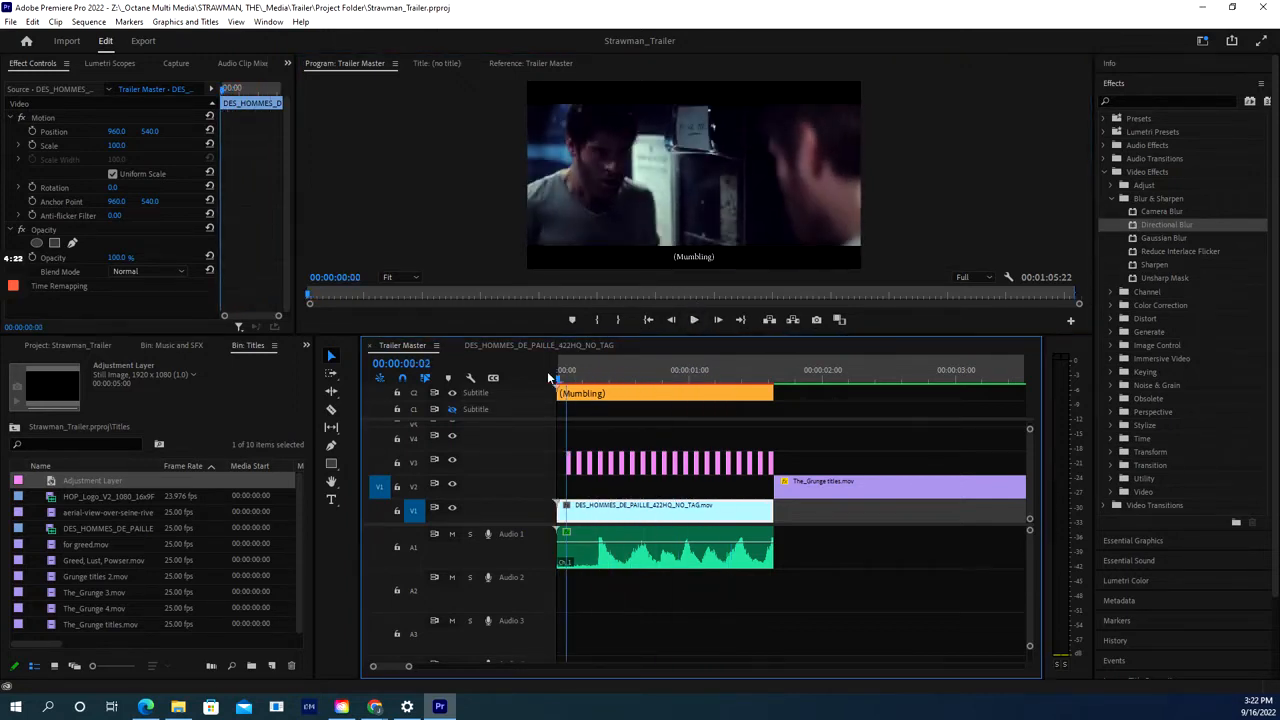
{"action": "left_click", "coordinate": [548, 377]}
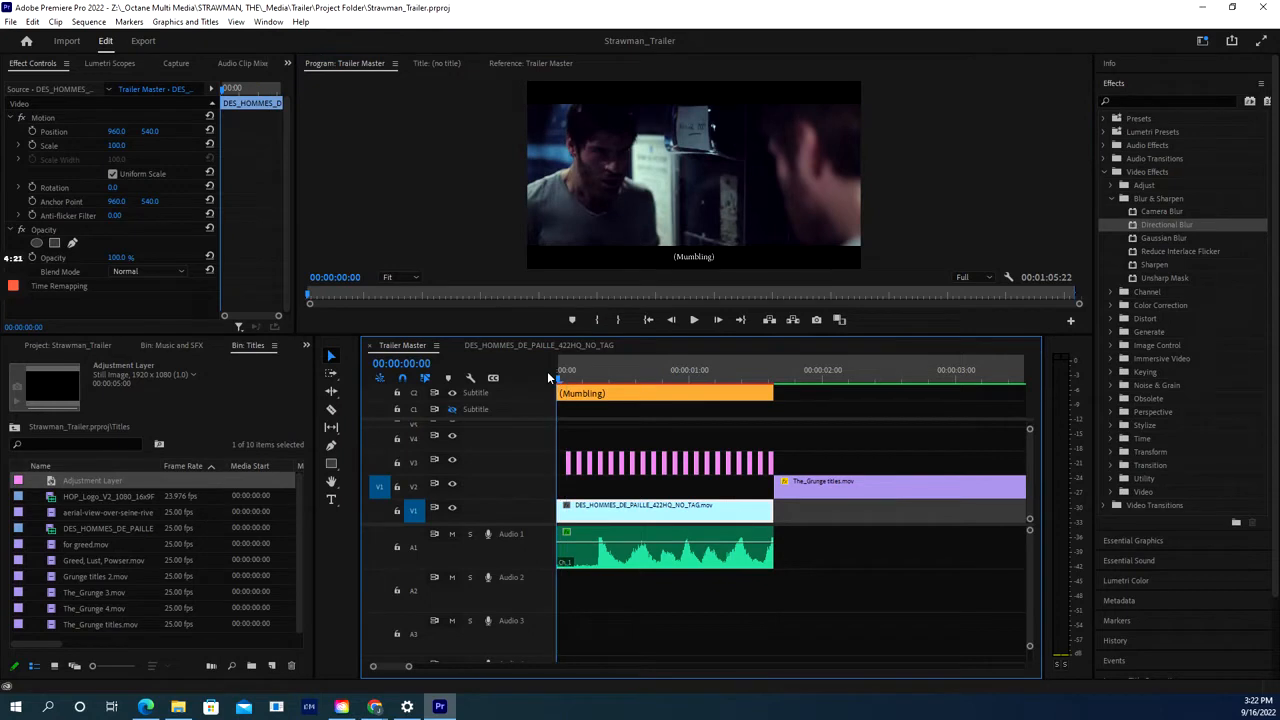
{"action": "left_click", "coordinate": [563, 377]}
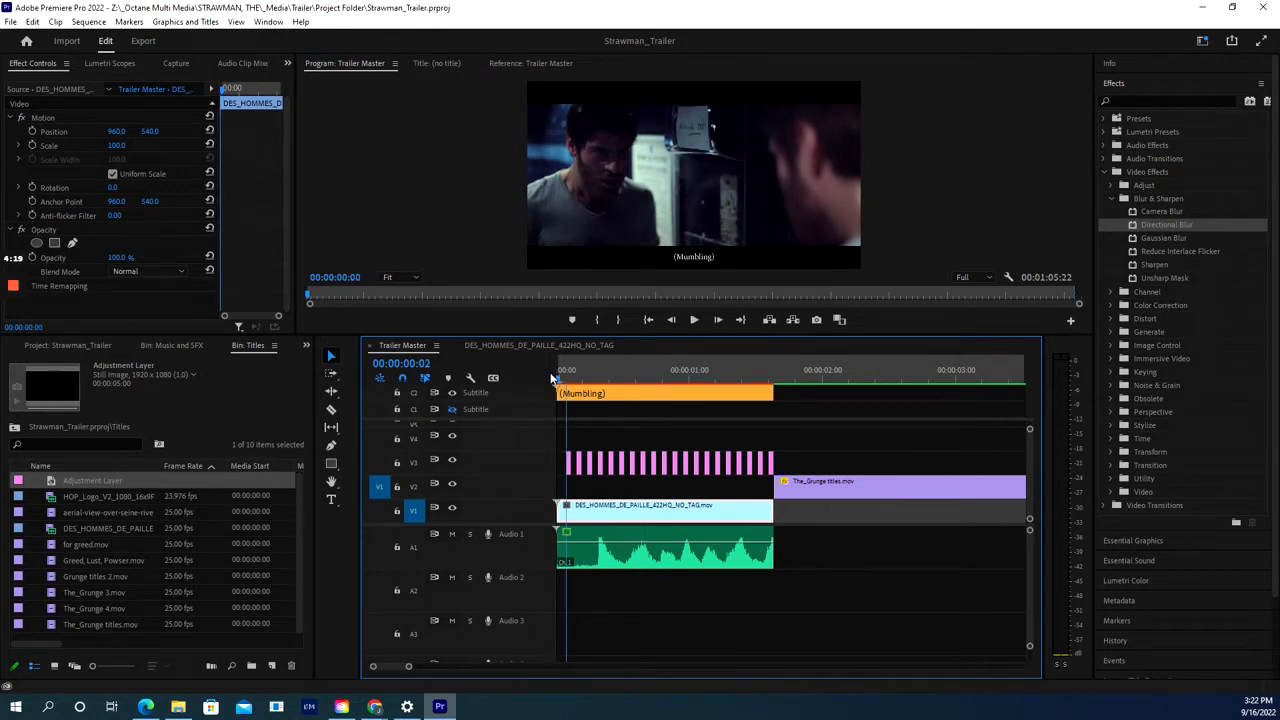
{"action": "key", "text": "Home"}
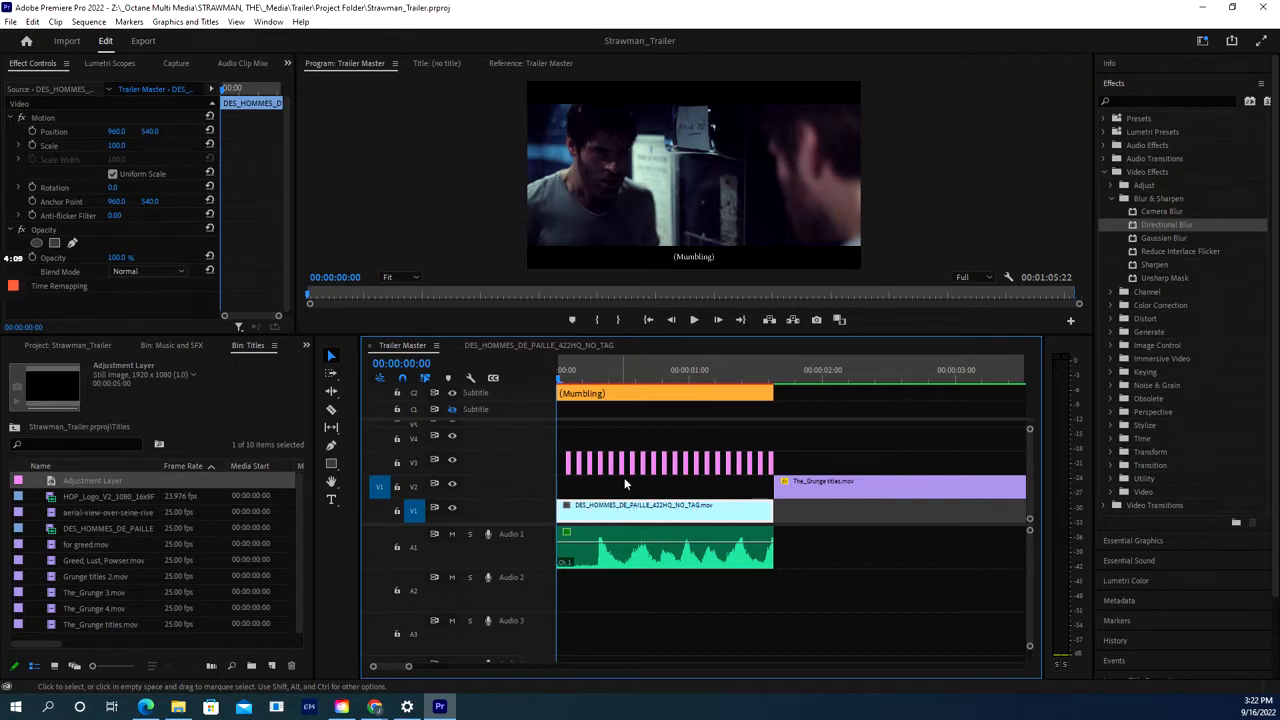
- Create a 1920x1080, 25 fps adjustment layer and place it on V4 over the opening shot
{"action": "left_click", "coordinate": [270, 667]}
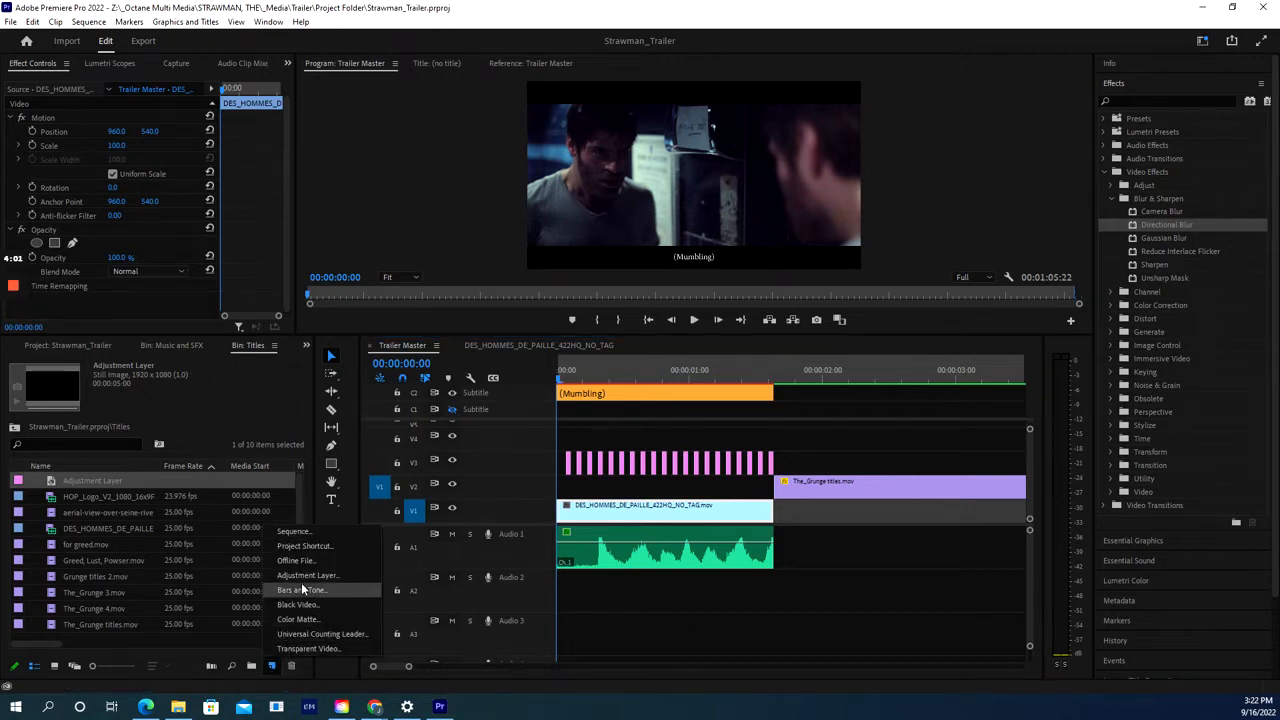
{"action": "left_click", "coordinate": [304, 577]}
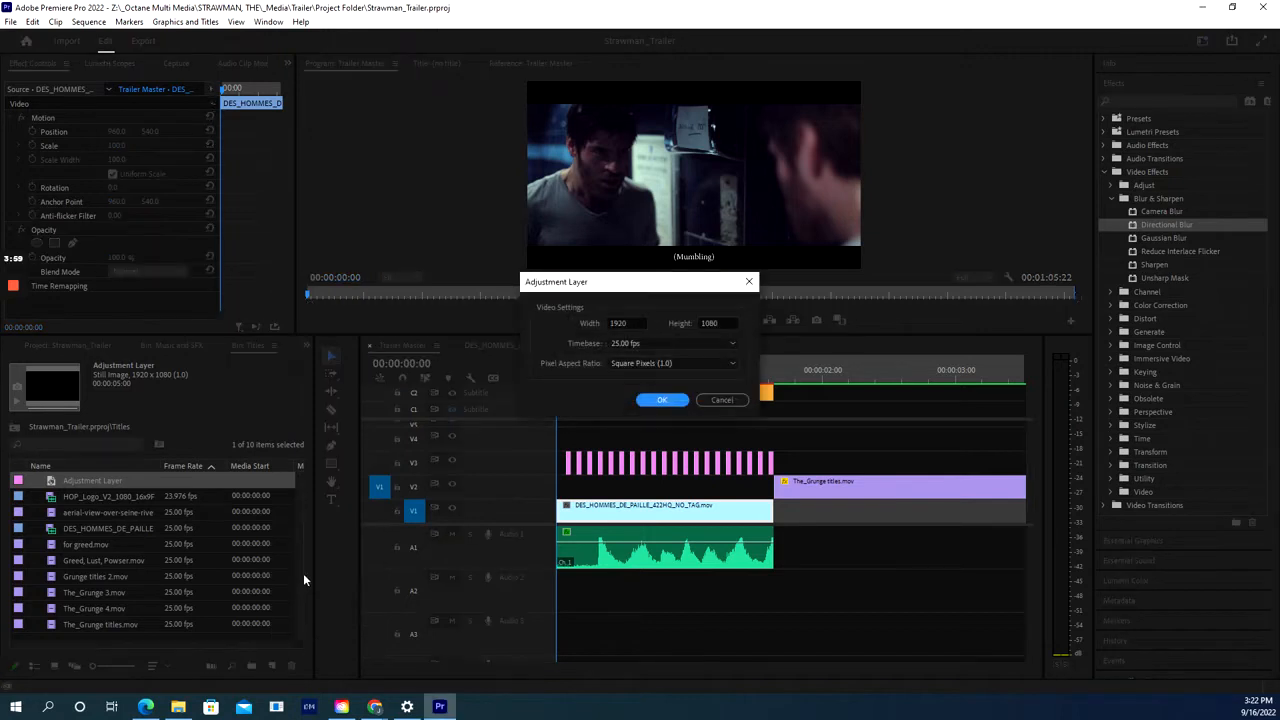
{"action": "left_click", "coordinate": [660, 400]}
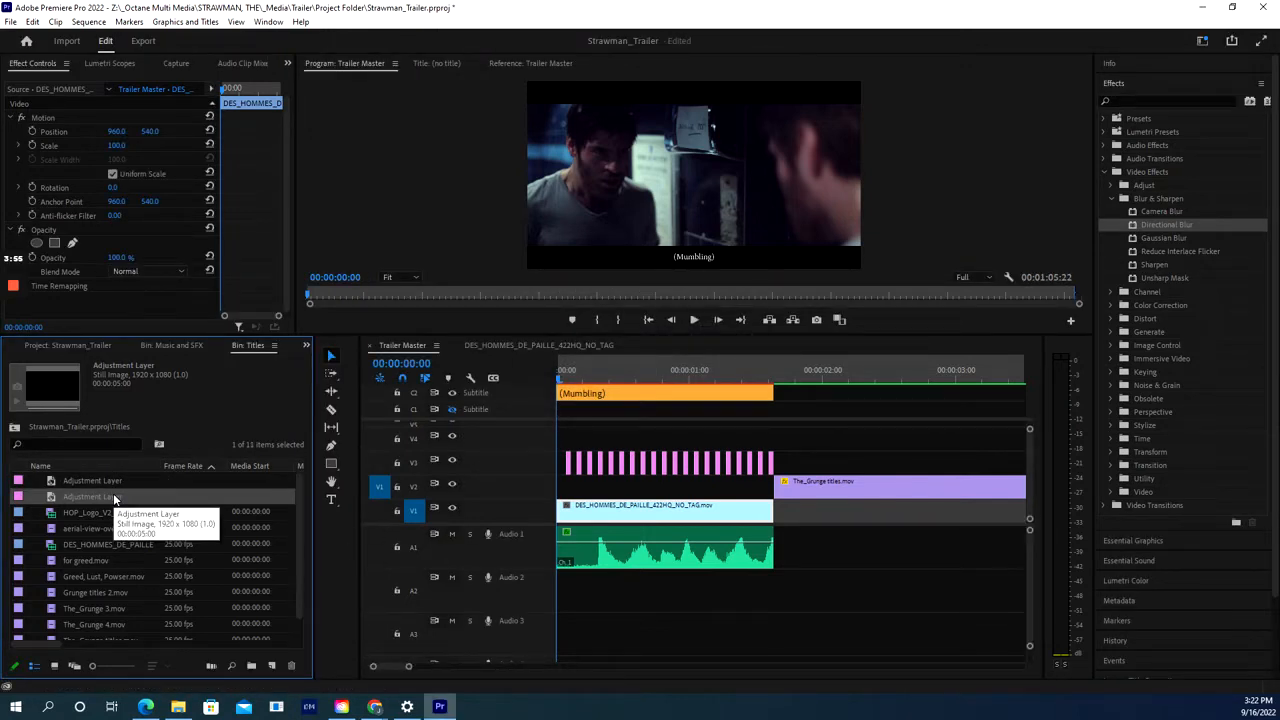
{"action": "left_click_drag", "start_coordinate": [114, 495], "coordinate": [558, 445]}
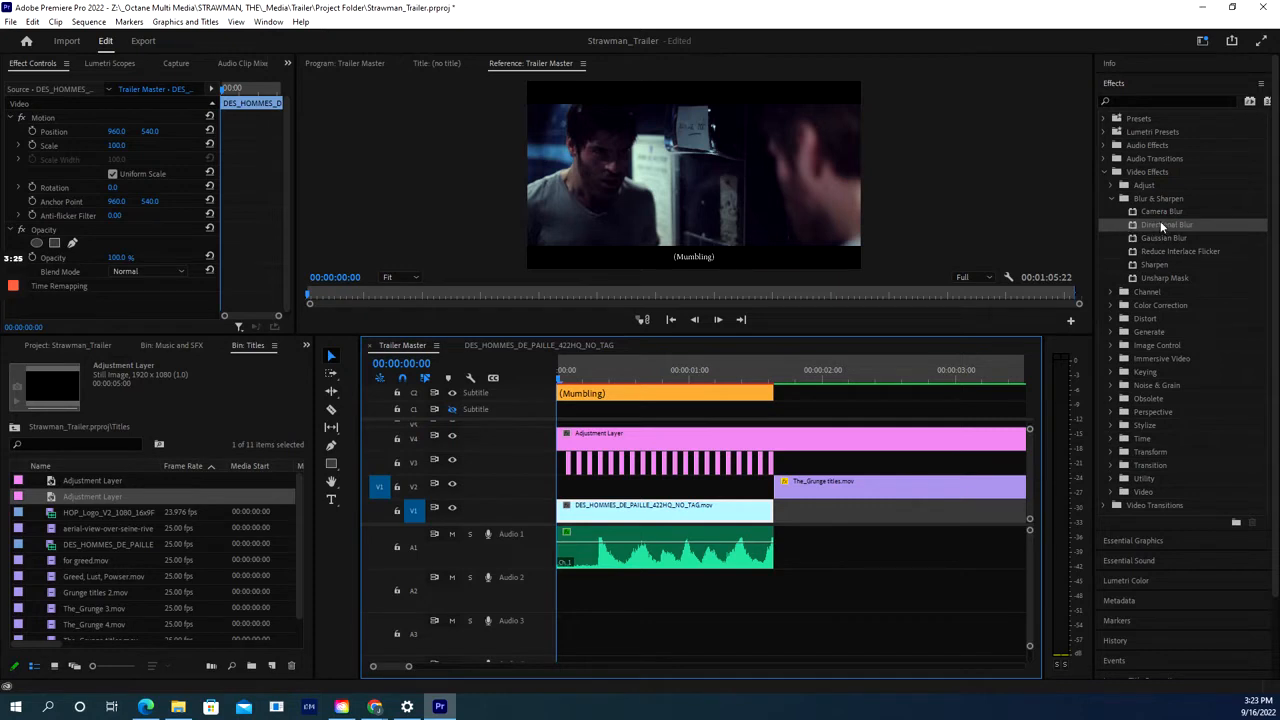
- Apply Directional Blur to the adjustment layer with a Blur Length of 30
{"action": "left_click_drag", "start_coordinate": [1154, 222], "coordinate": [659, 441]}
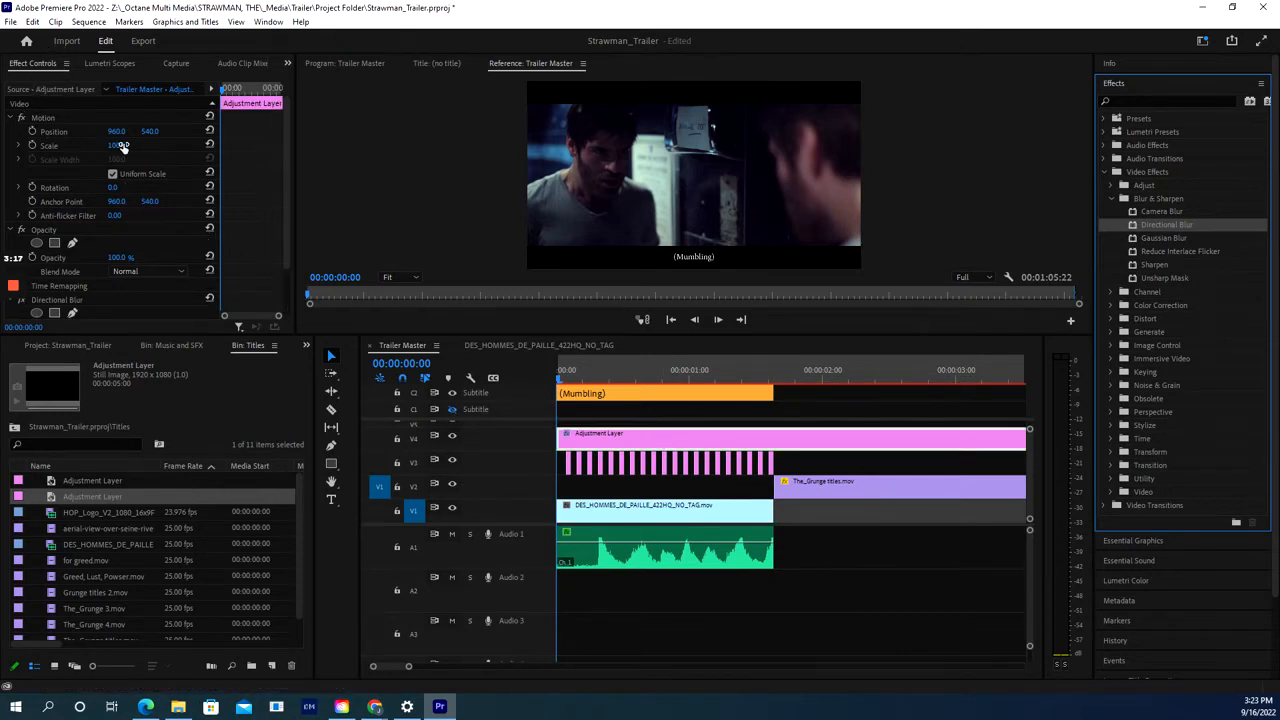
{"action": "scroll", "coordinate": [118, 150], "scroll_direction": "down", "scroll_amount": 2}
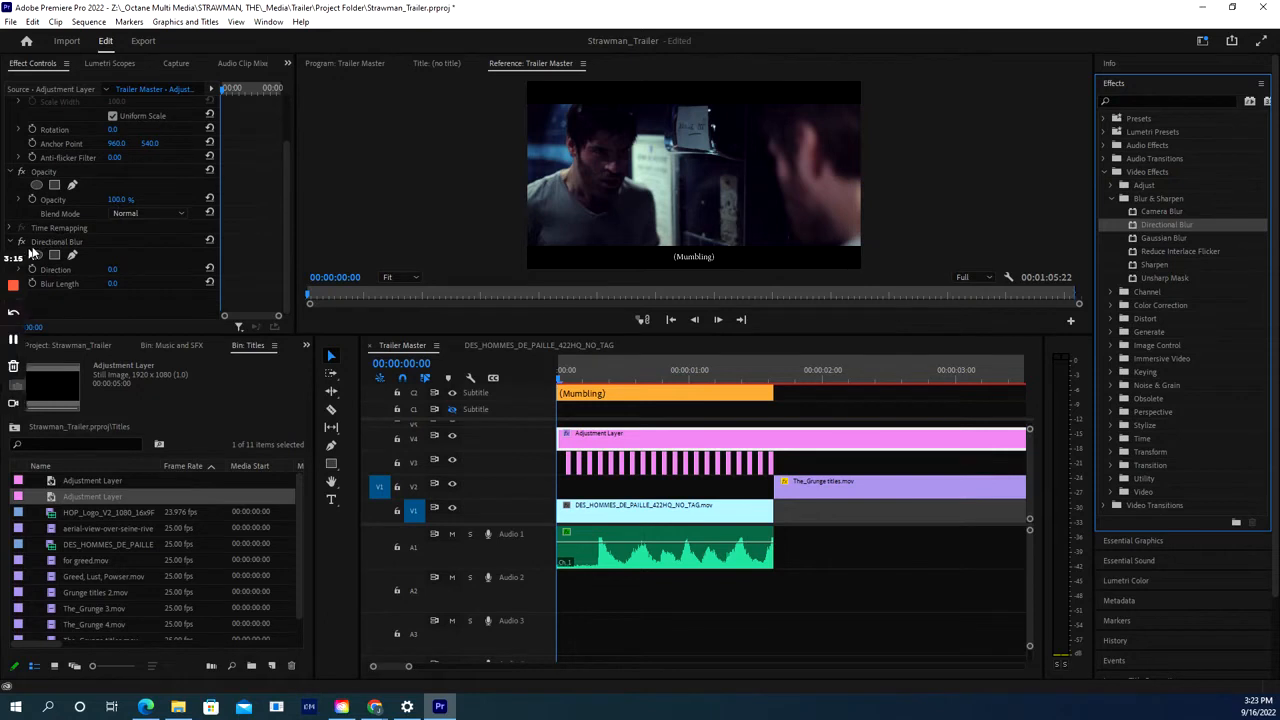
{"action": "left_click", "coordinate": [113, 283]}
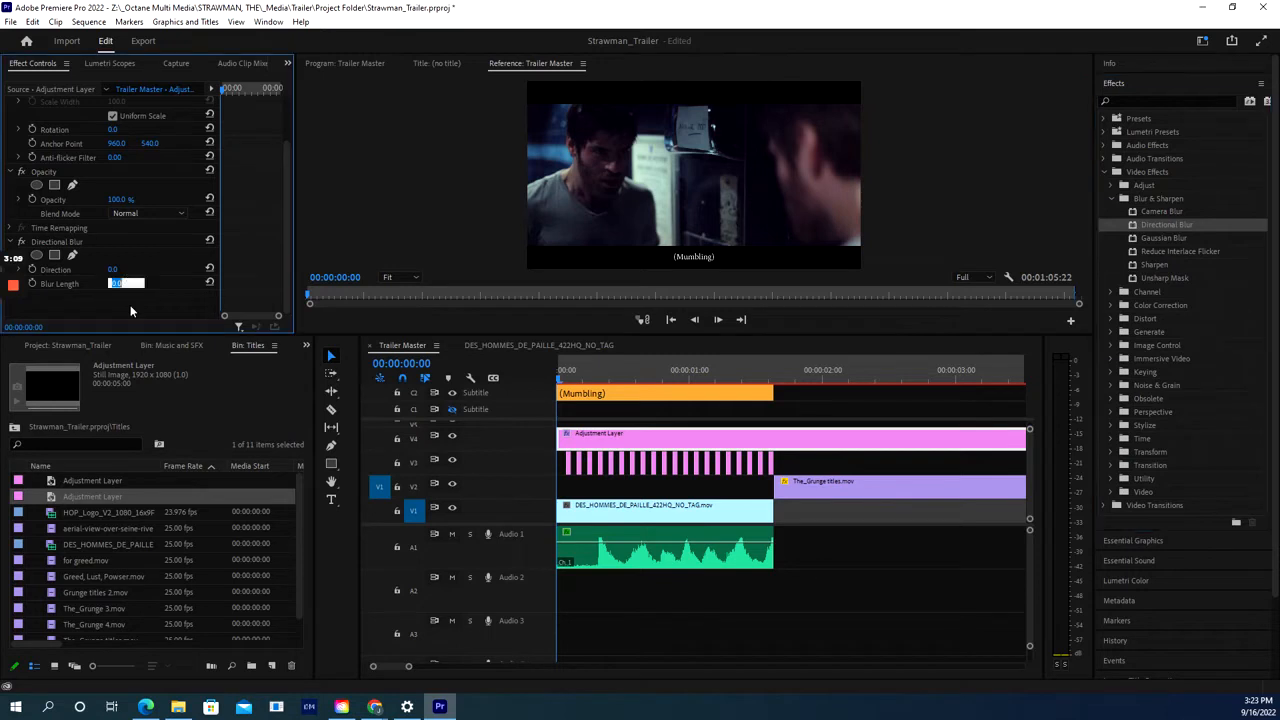
{"action": "type", "text": "30"}
{"action": "key", "text": "Return"}
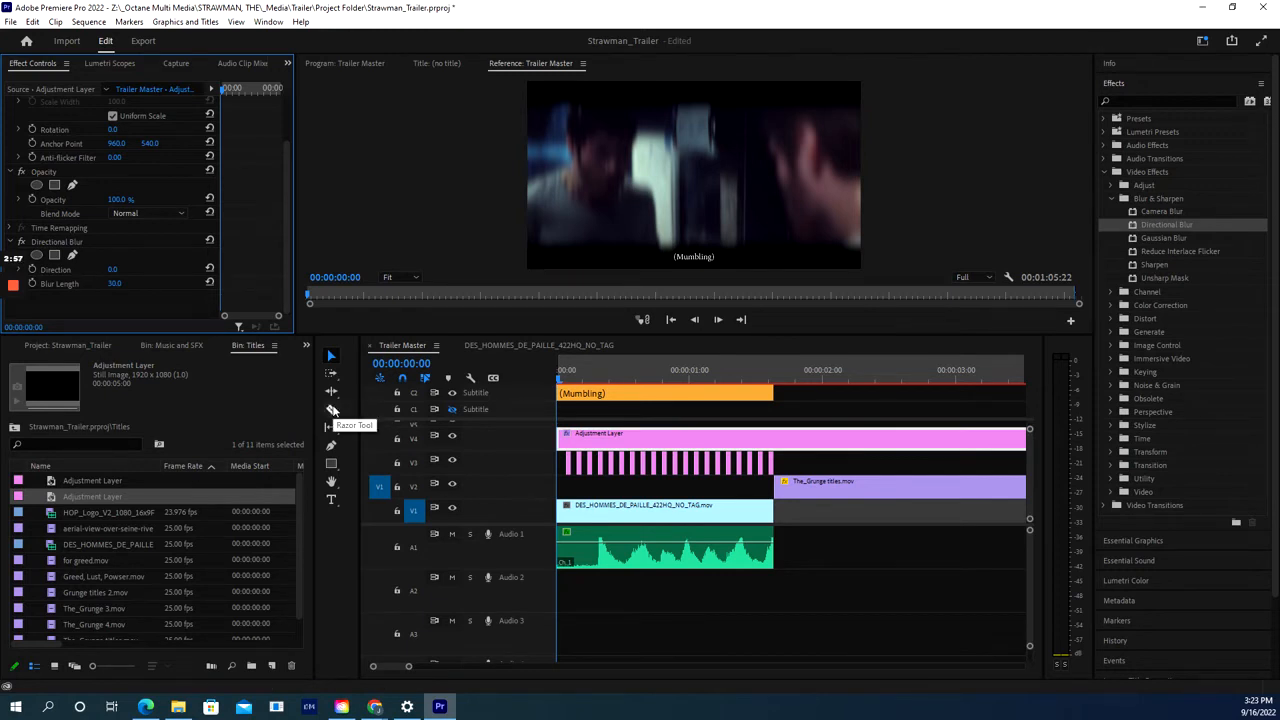
- Return to the Trailer Master sequence and set the playhead one frame in
{"action": "left_click", "coordinate": [333, 410]}
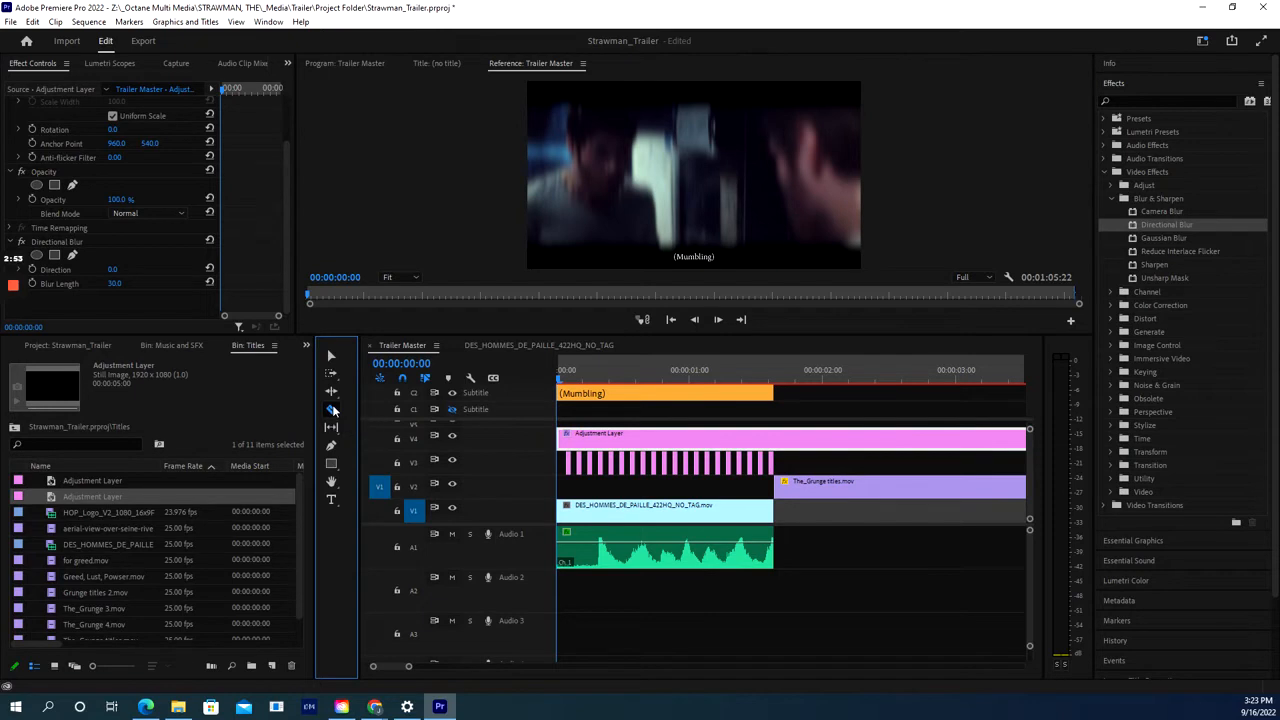
{"action": "left_click", "coordinate": [618, 346]}
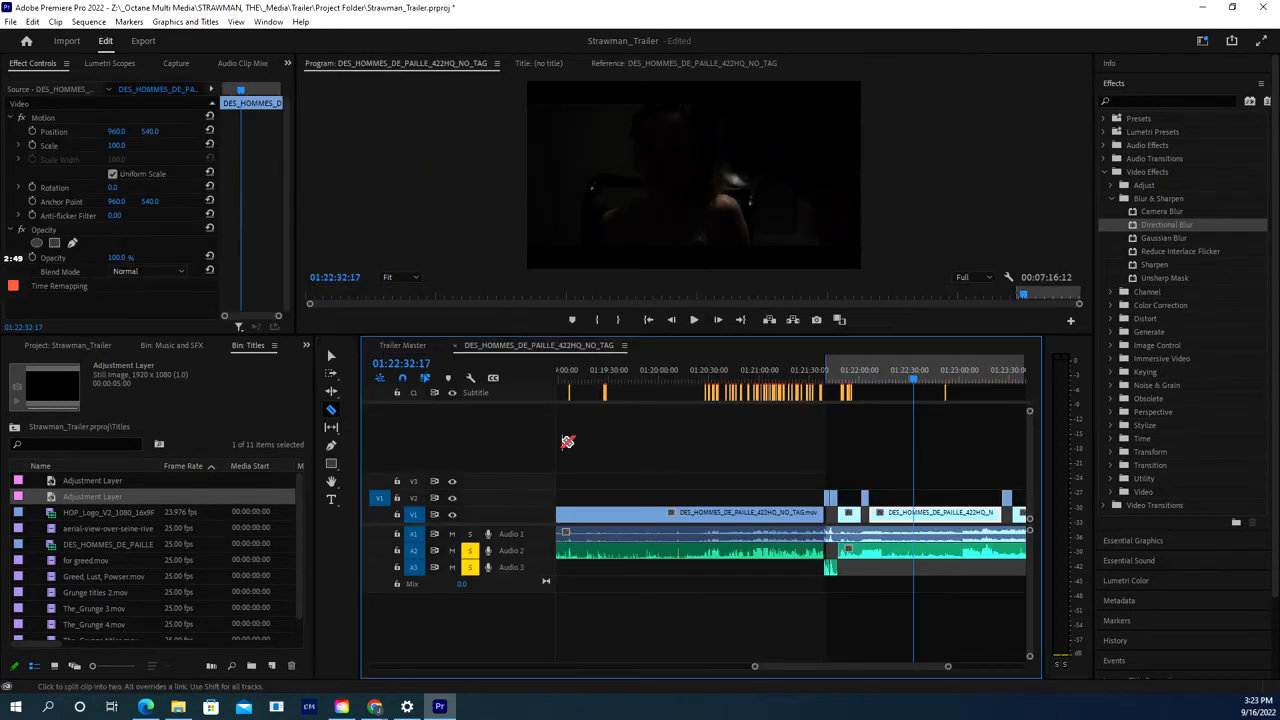
{"action": "left_click", "coordinate": [409, 345]}
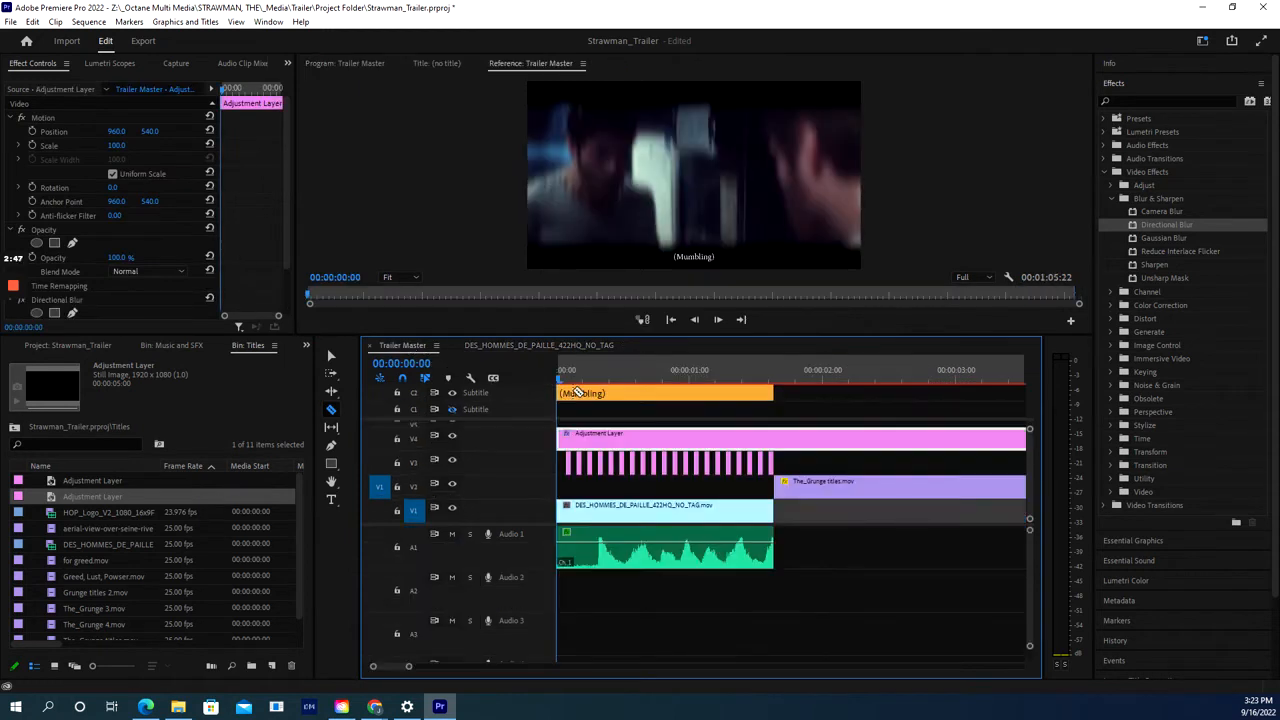
{"action": "left_click", "coordinate": [331, 355]}
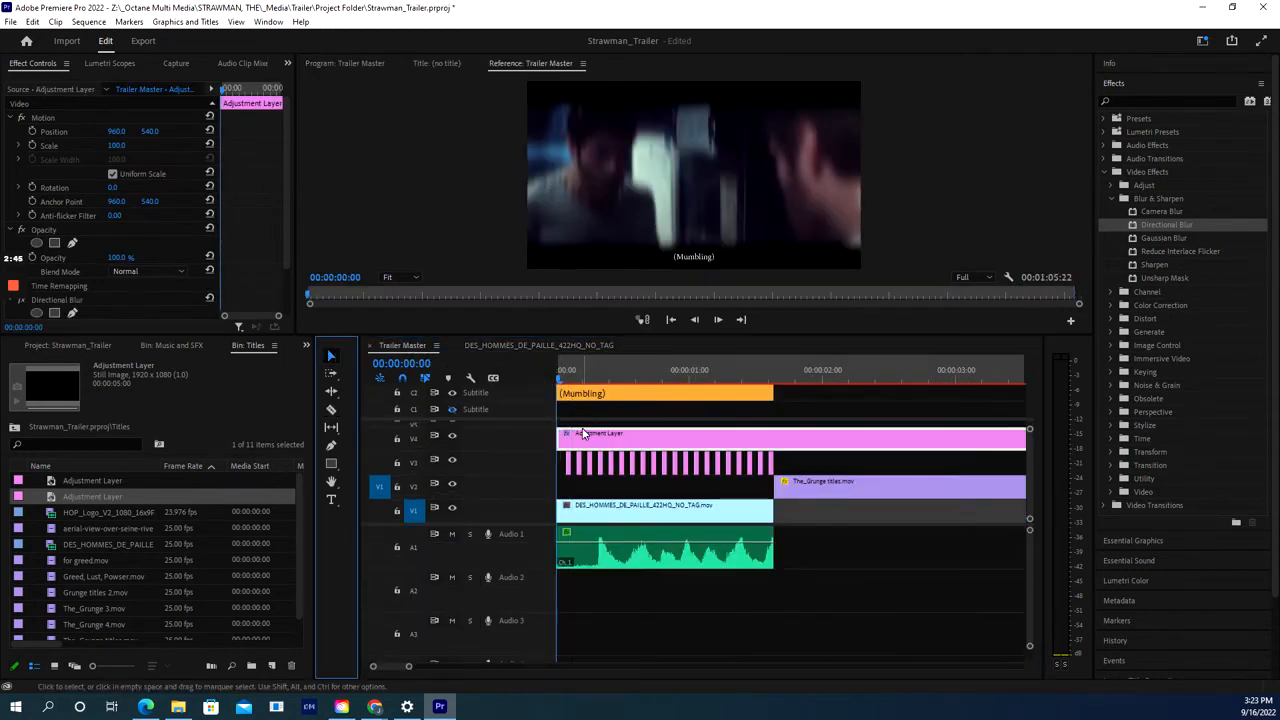
{"action": "left_click", "coordinate": [558, 380]}
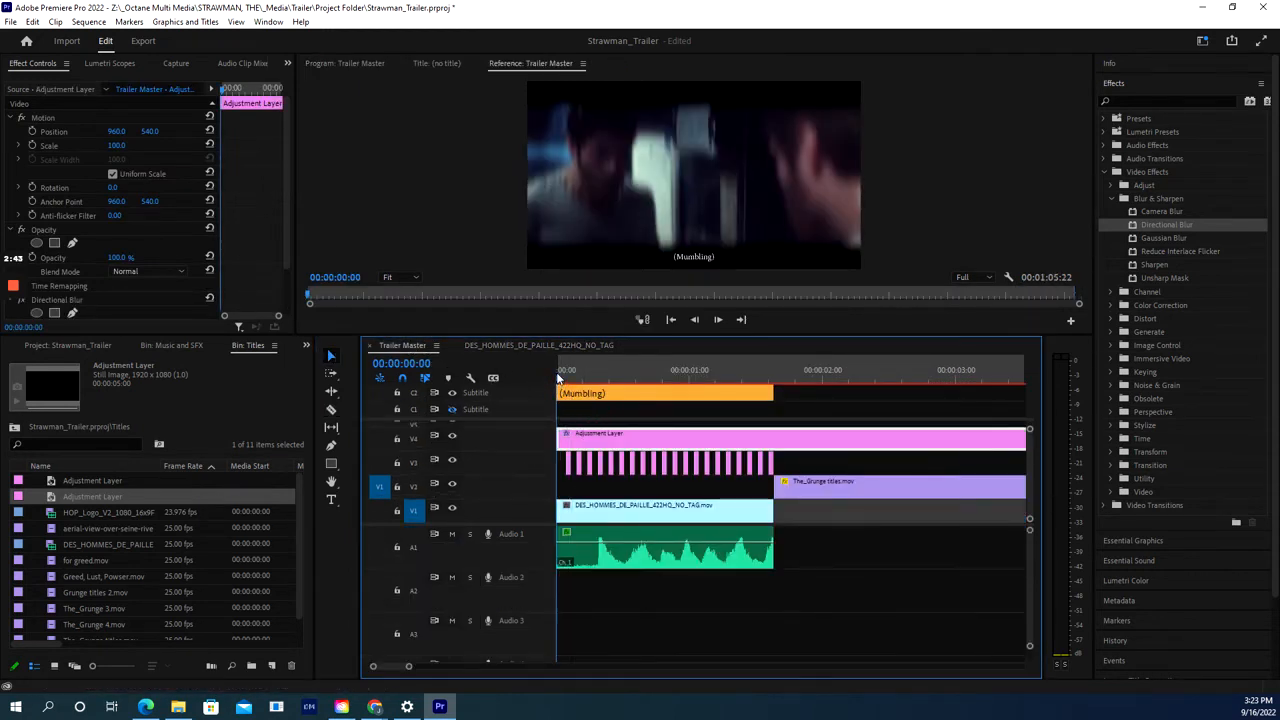
{"action": "left_click", "coordinate": [560, 378]}
- Razor-cut the Adjustment Layer at each frame from frame 1 to frame 6, then return to Selection
{"action": "left_click", "coordinate": [331, 409]}
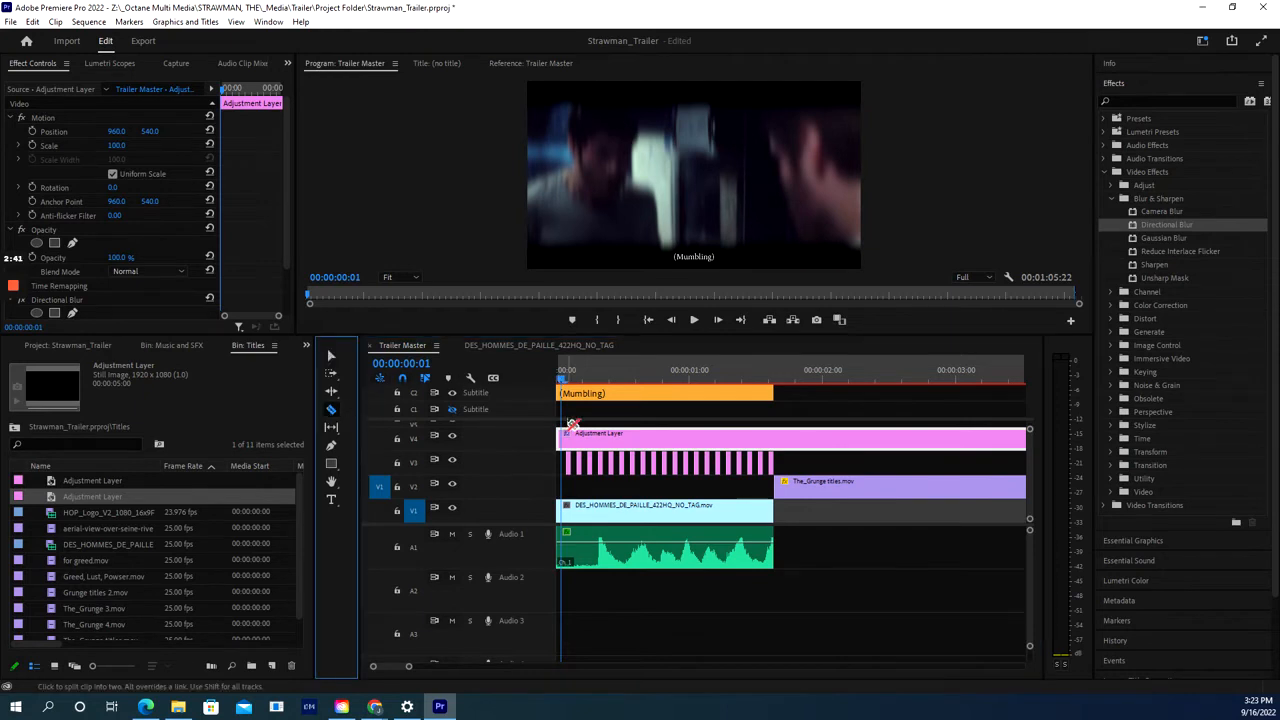
{"action": "left_click", "coordinate": [567, 436]}
{"action": "key", "text": "Right"}
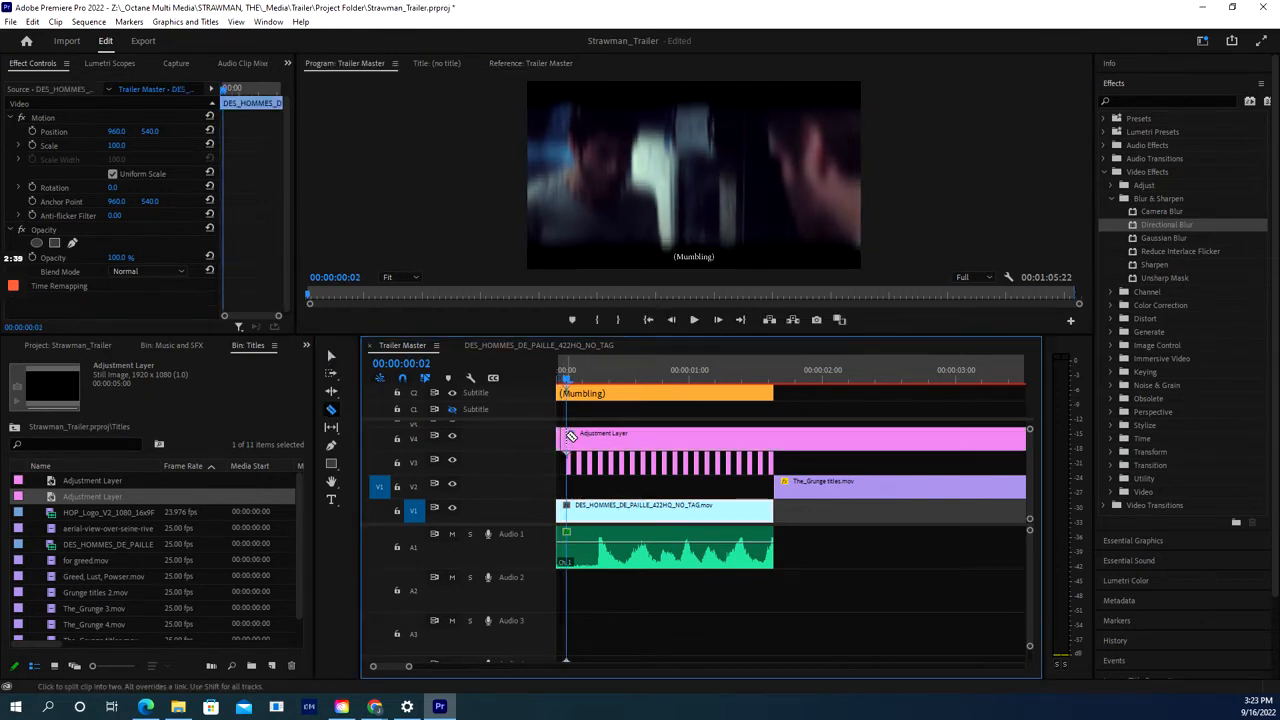
{"action": "key", "text": "Right"}
{"action": "left_click", "coordinate": [575, 436]}
{"action": "key", "text": "Right"}
{"action": "left_click", "coordinate": [578, 436]}
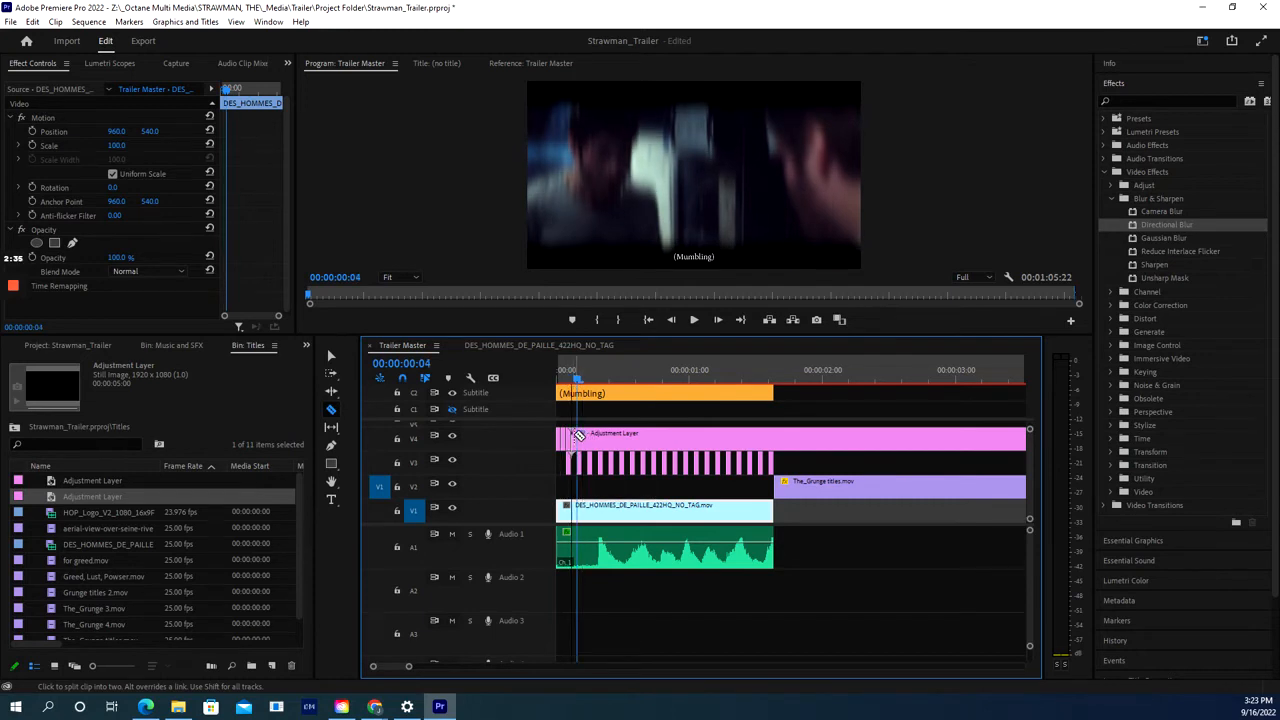
{"action": "key", "text": "Right"}
{"action": "left_click", "coordinate": [584, 436]}
{"action": "key", "text": "Right"}
{"action": "left_click", "coordinate": [588, 436]}
{"action": "left_click", "coordinate": [331, 356]}
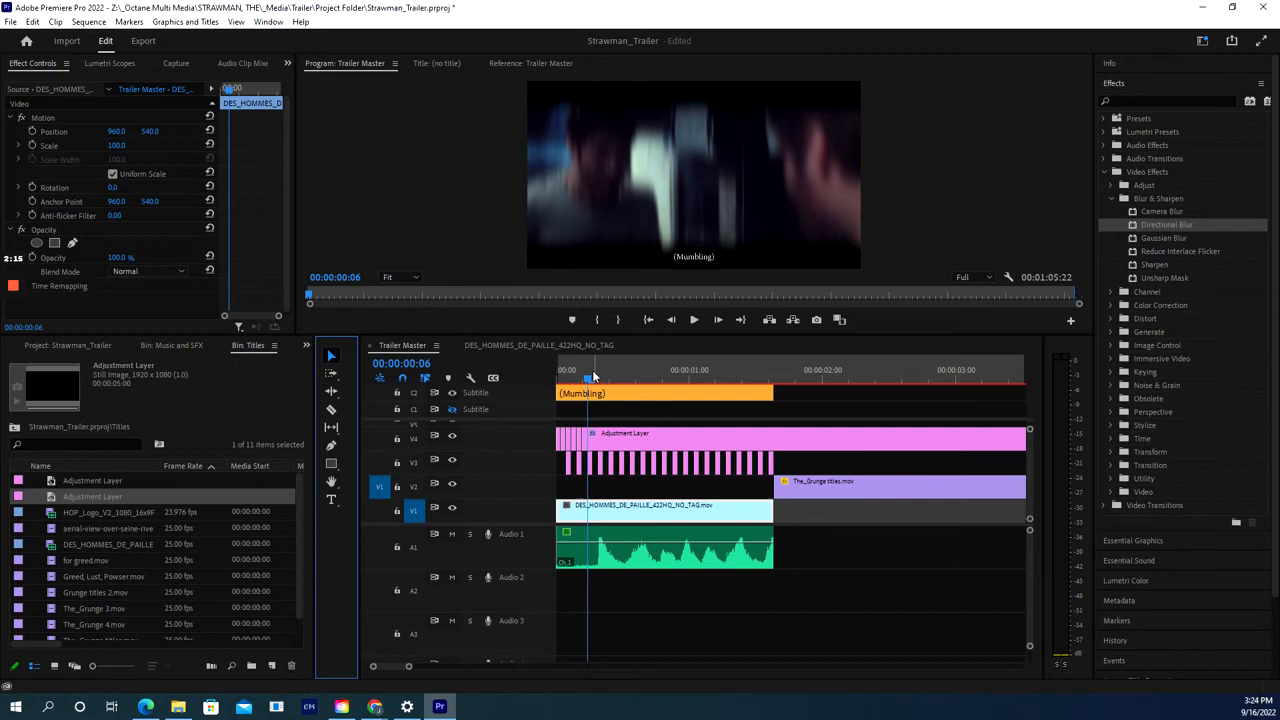
- Delete the one-frame Adjustment Layer pieces at frames 1 and 3 and the long remainder
{"action": "left_click", "coordinate": [536, 386]}
{"action": "key", "text": "Home"}
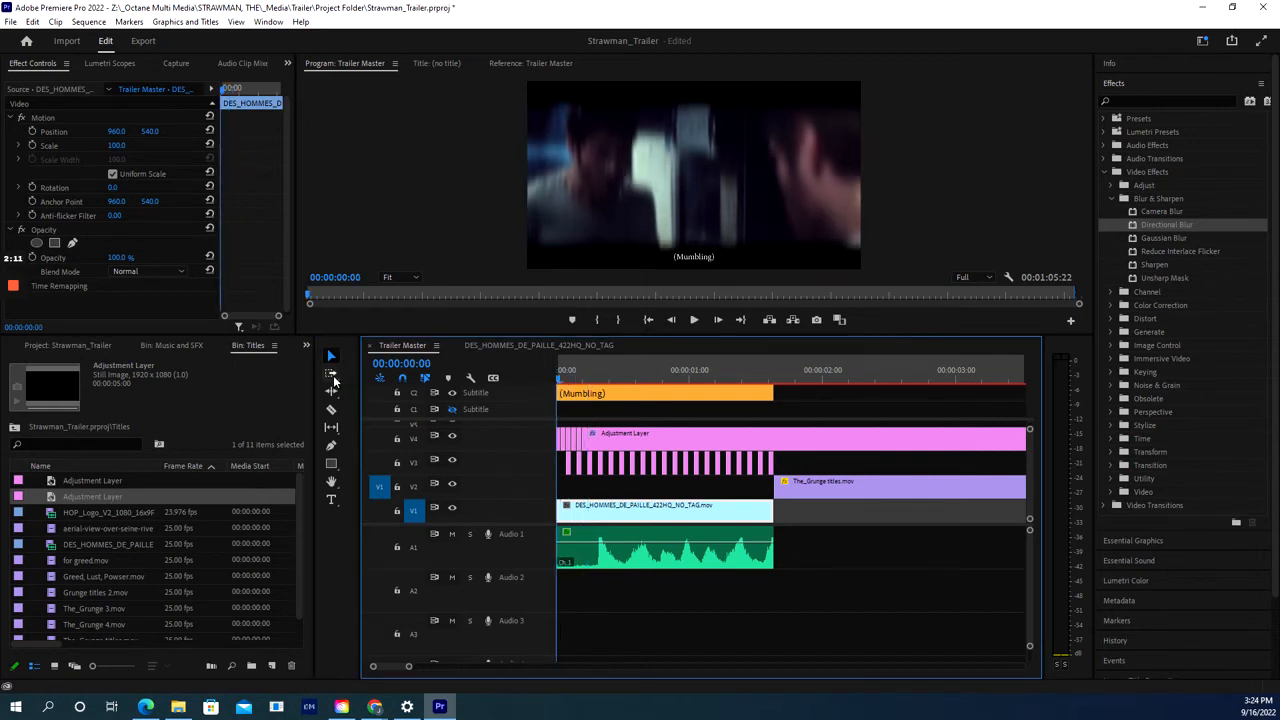
{"action": "left_click", "coordinate": [573, 432]}
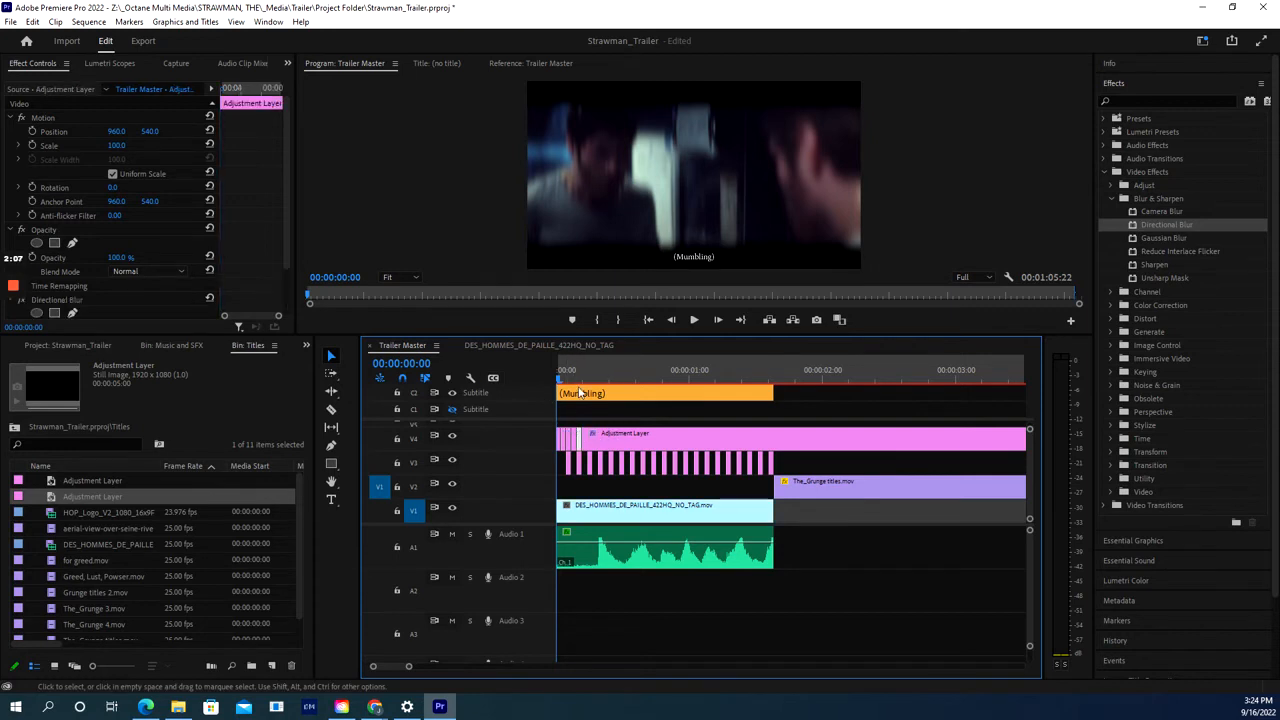
{"action": "key", "text": "Right"}
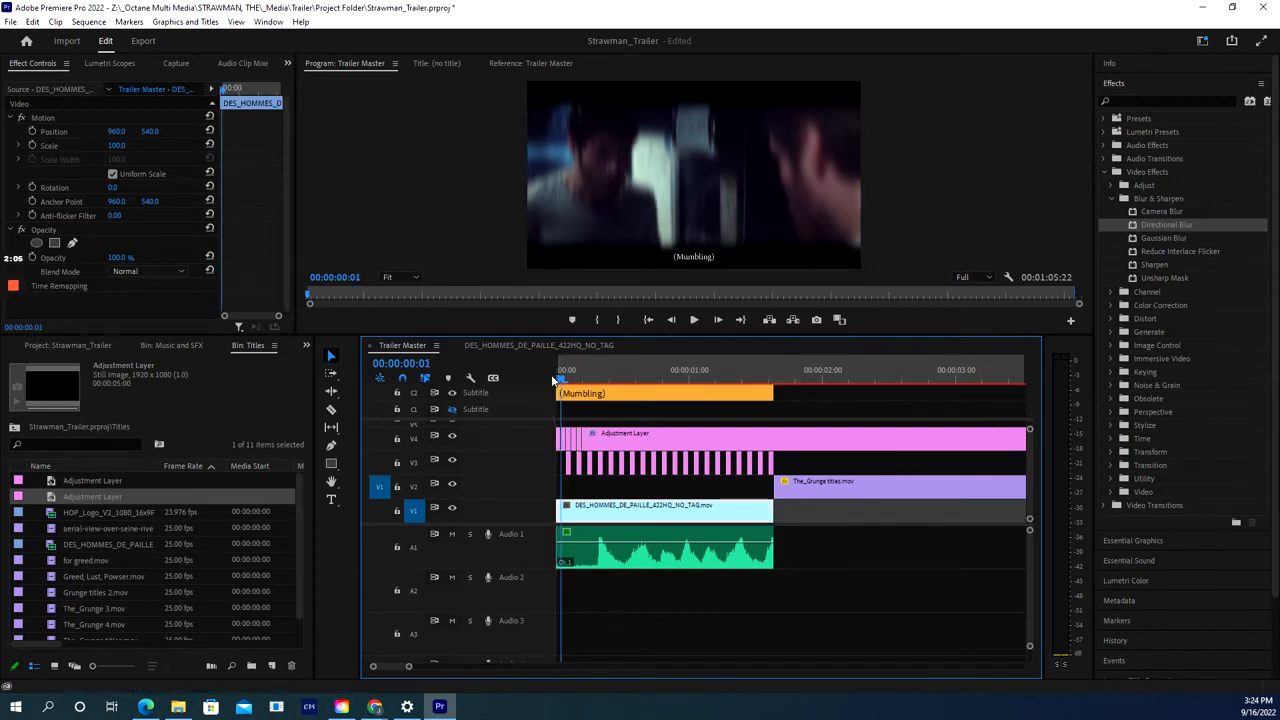
{"action": "left_click", "coordinate": [565, 440]}
{"action": "key", "text": "Delete"}
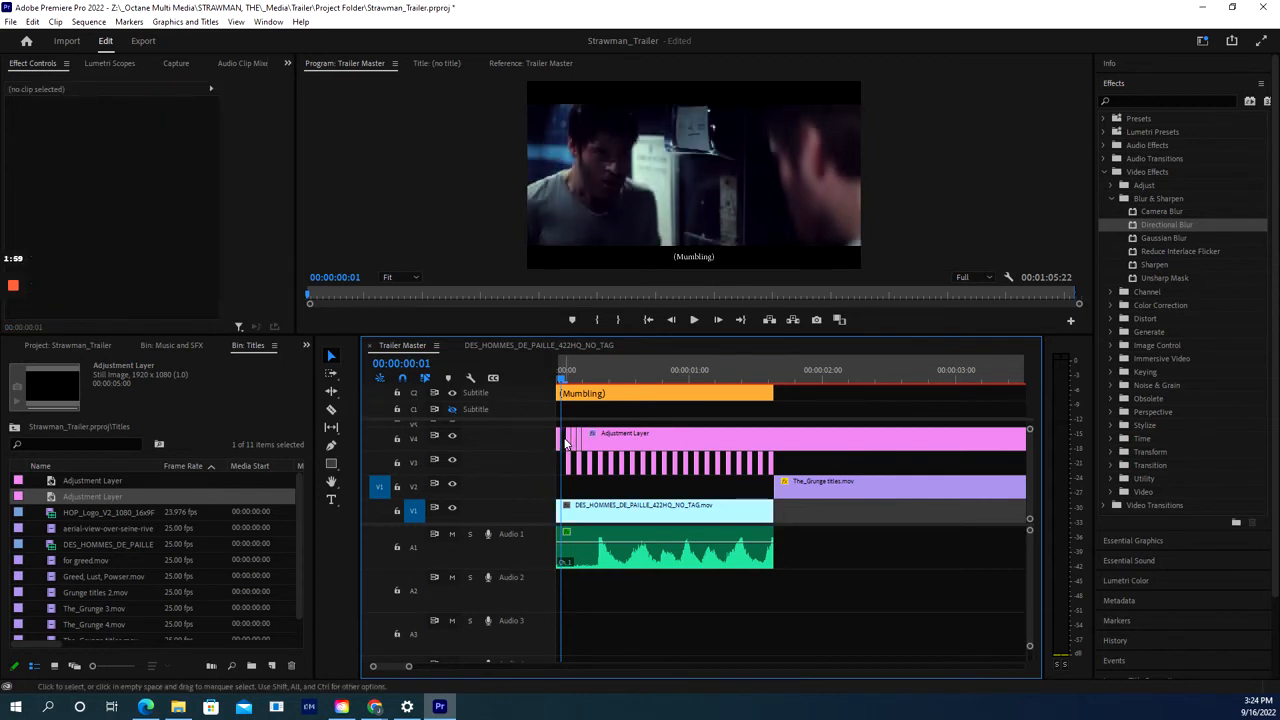
{"action": "key", "text": "Right"}
{"action": "key", "text": "Right"}
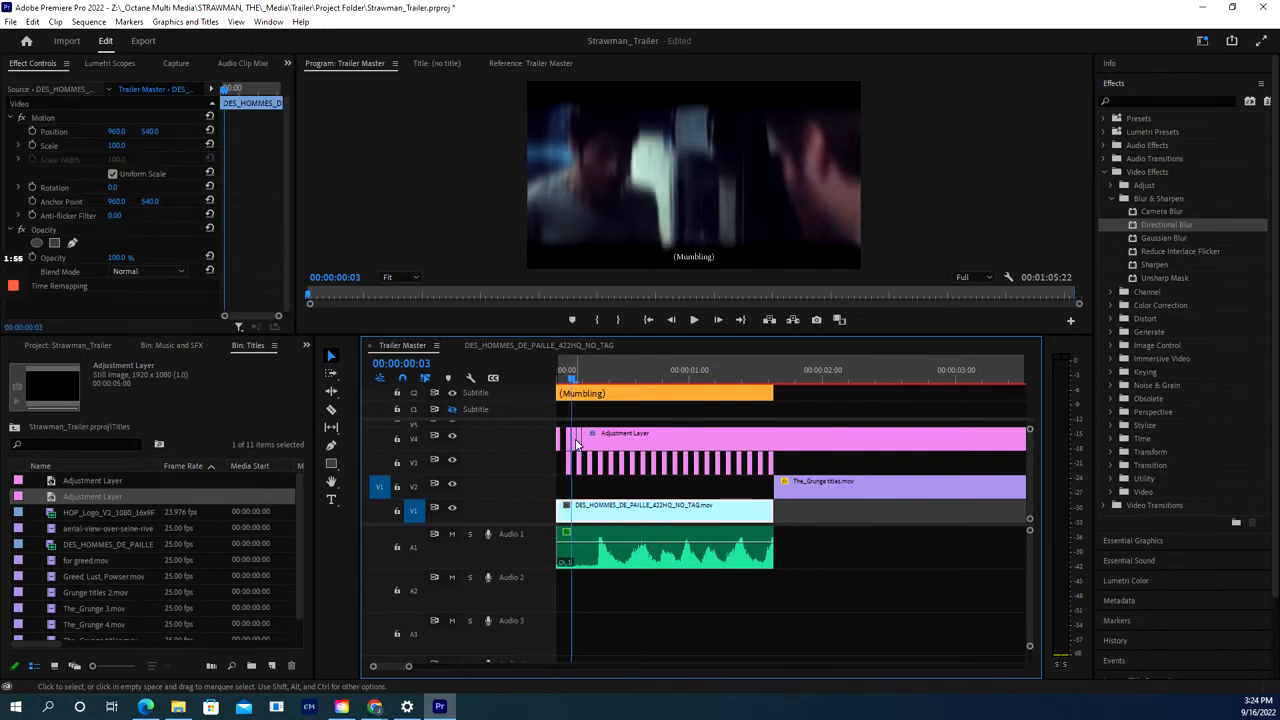
{"action": "left_click", "coordinate": [574, 440]}
{"action": "key", "text": "Delete"}
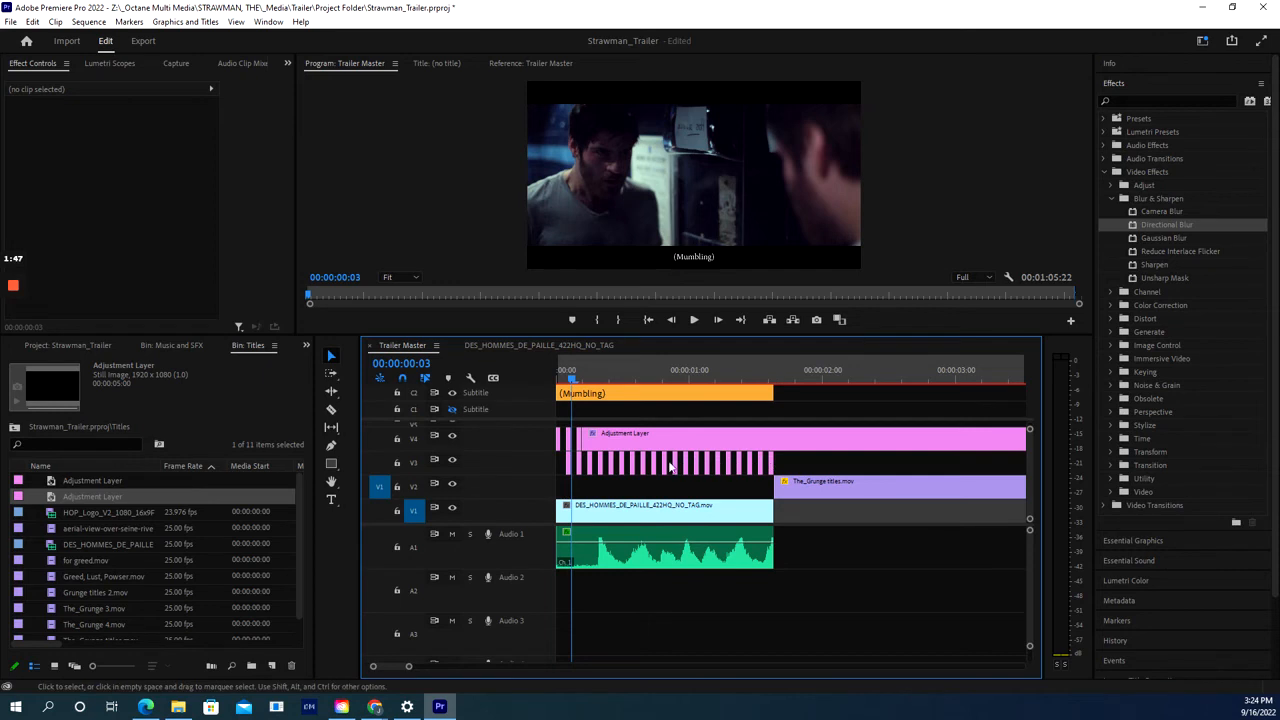
{"action": "left_click", "coordinate": [603, 440]}
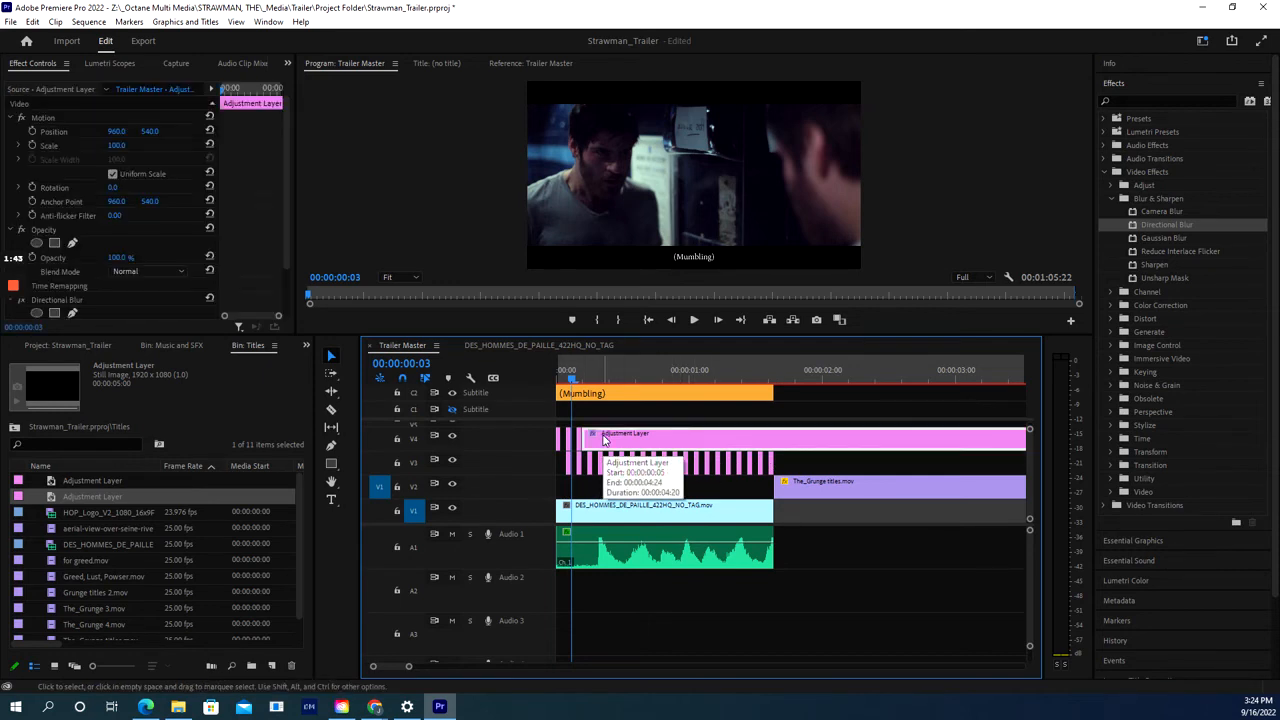
{"action": "key", "text": "Delete"}
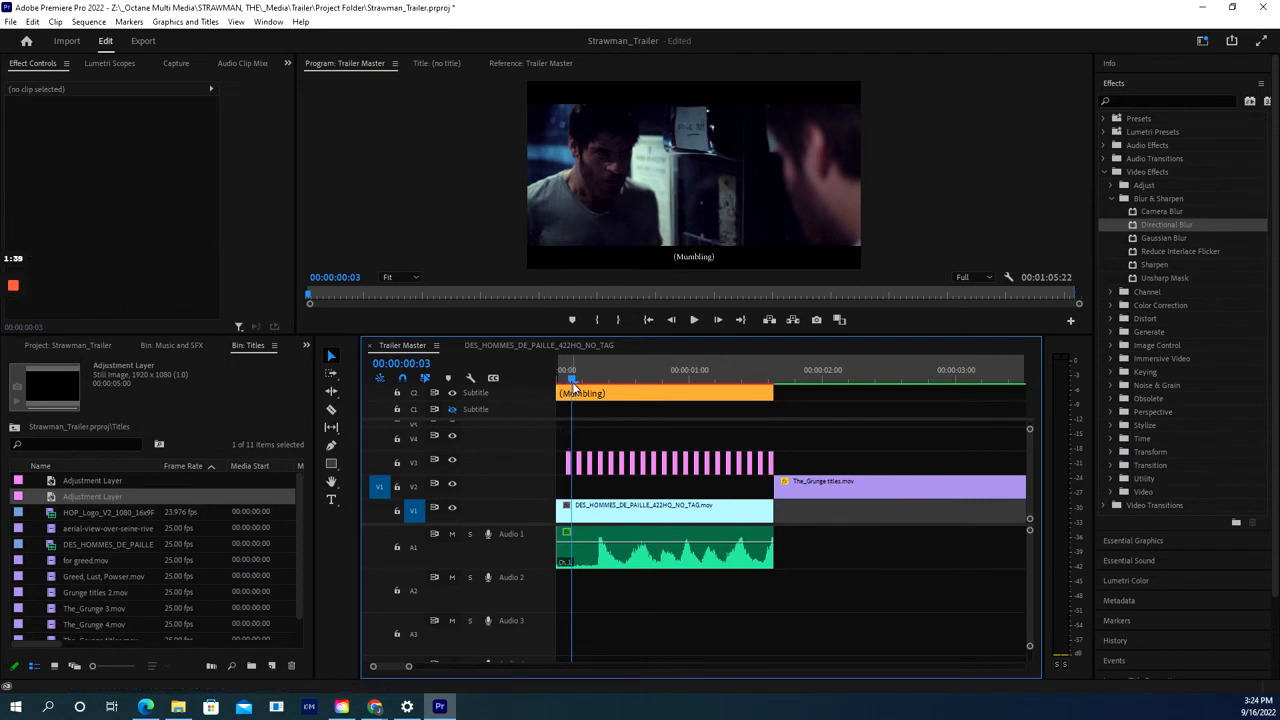
{"action": "left_click_drag", "start_coordinate": [572, 380], "coordinate": [558, 380]}
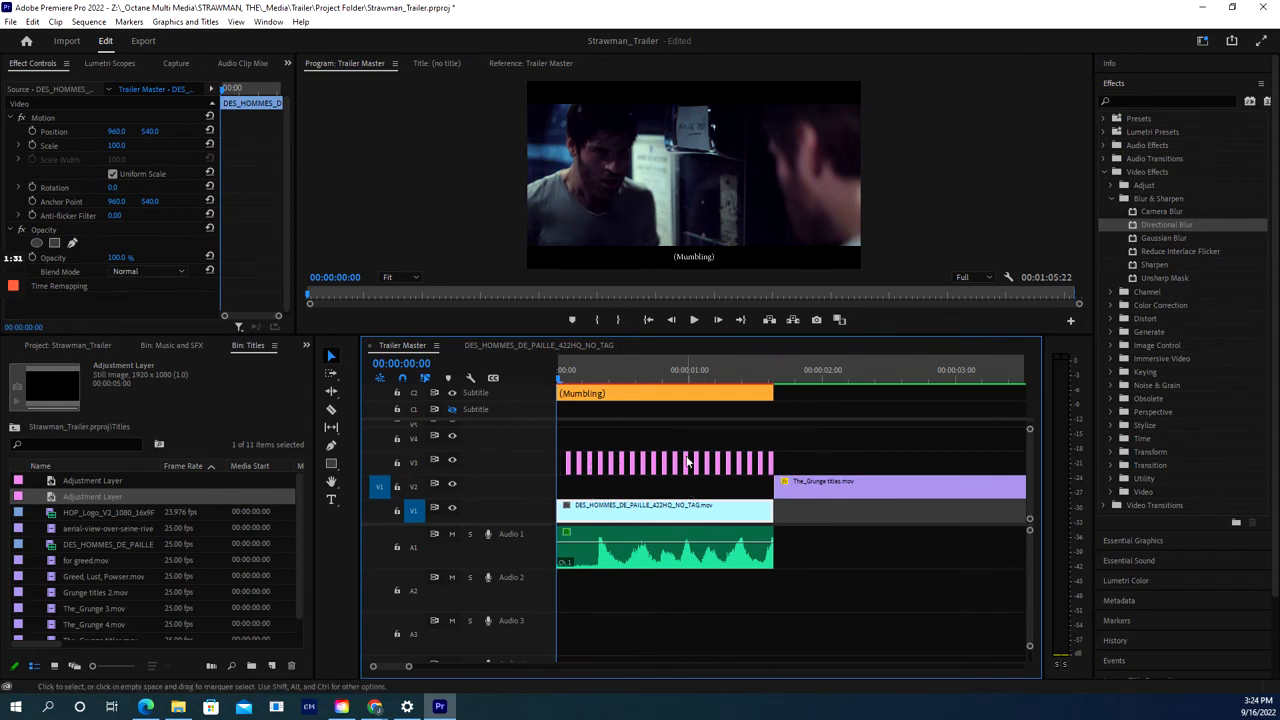
{"action": "left_click", "coordinate": [694, 320]}
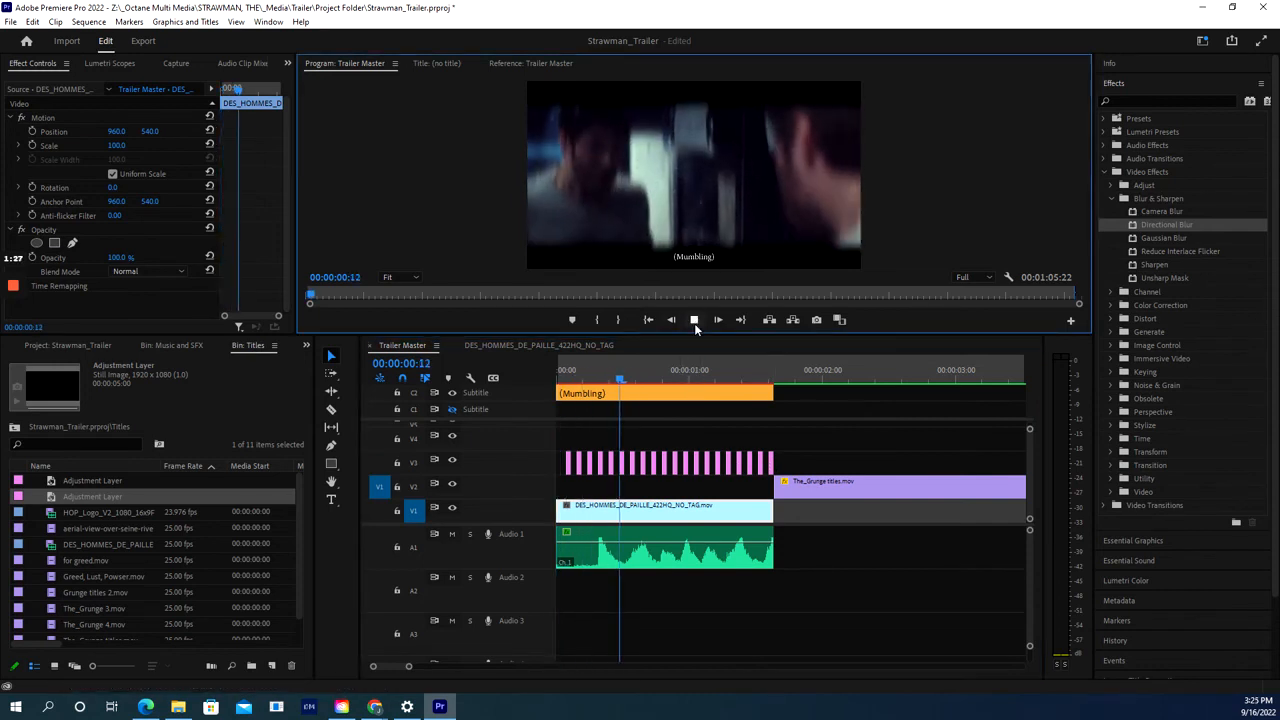
{"action": "left_click", "coordinate": [694, 321]}
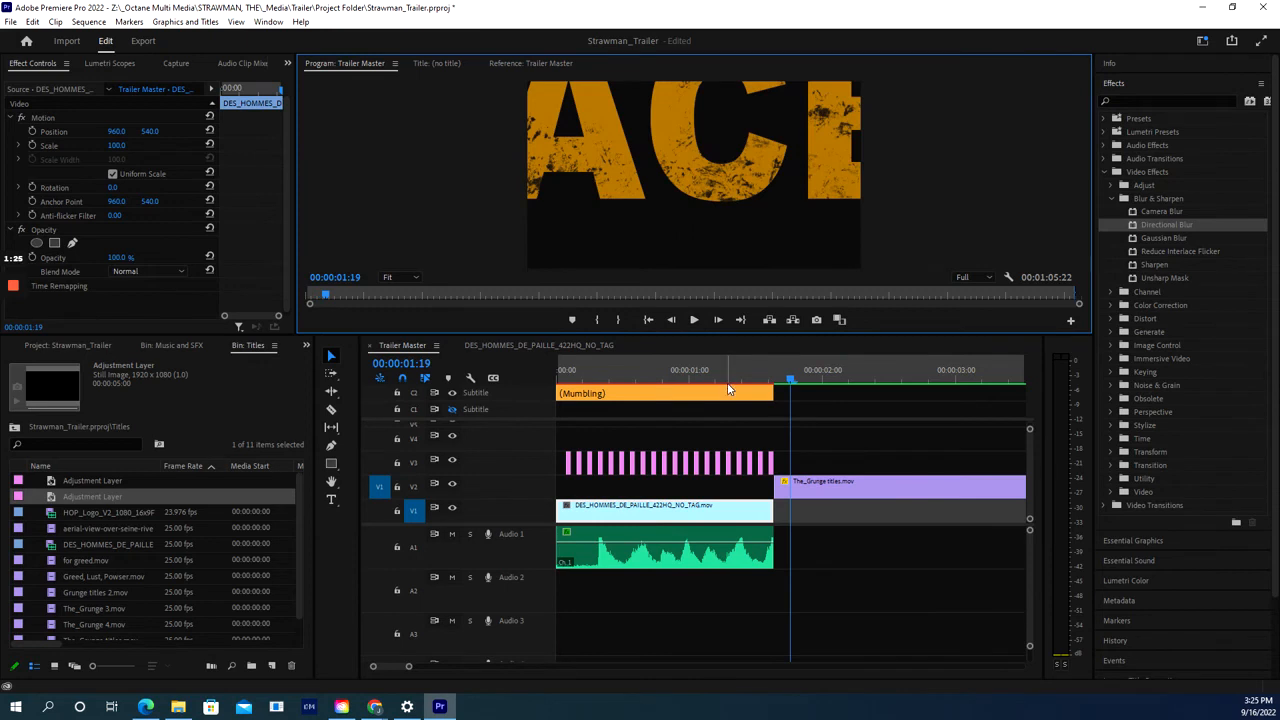
{"action": "left_click_drag", "start_coordinate": [722, 370], "coordinate": [530, 380]}
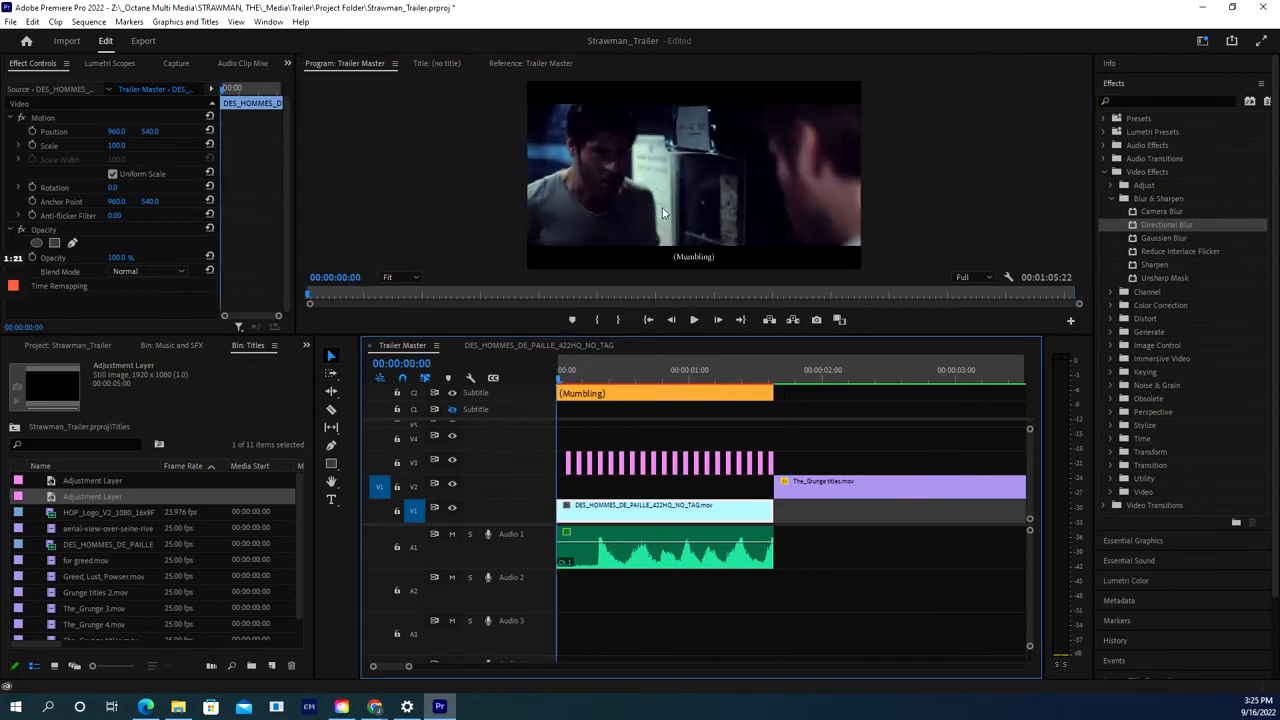
{"action": "left_click", "coordinate": [696, 320]}
{"action": "left_click", "coordinate": [719, 370]}
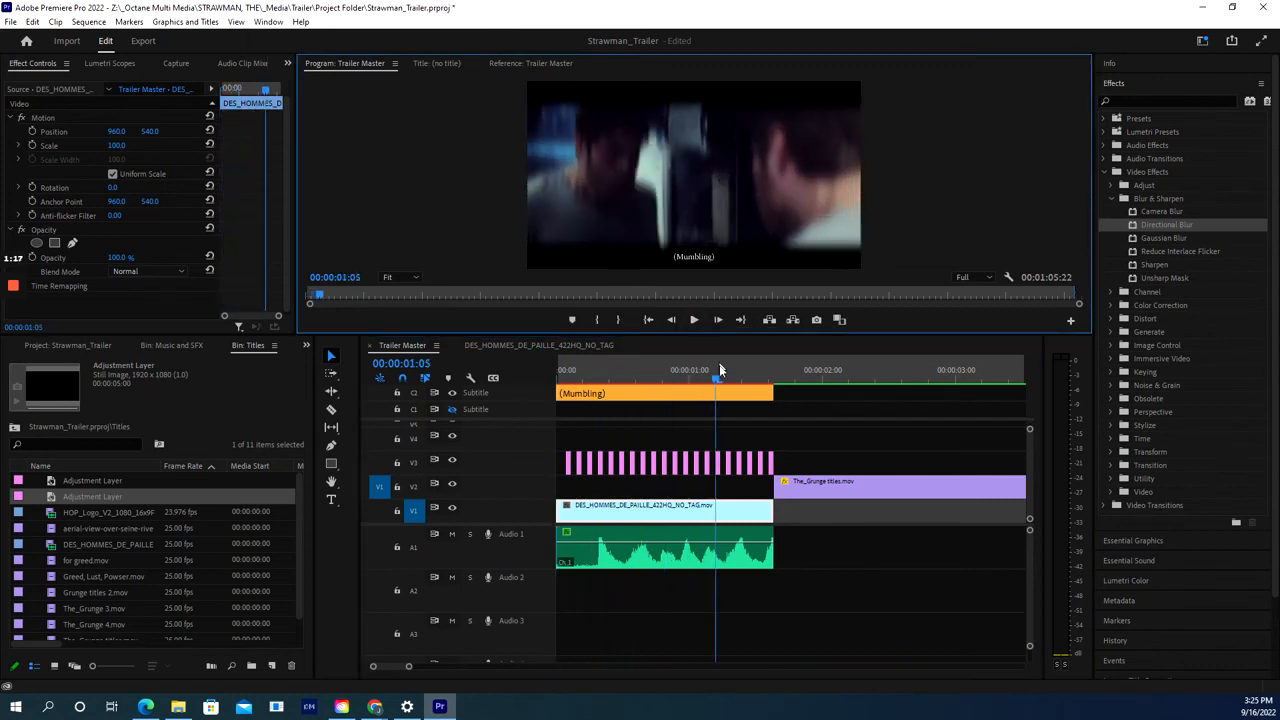
{"action": "left_click_drag", "start_coordinate": [702, 378], "coordinate": [560, 376]}
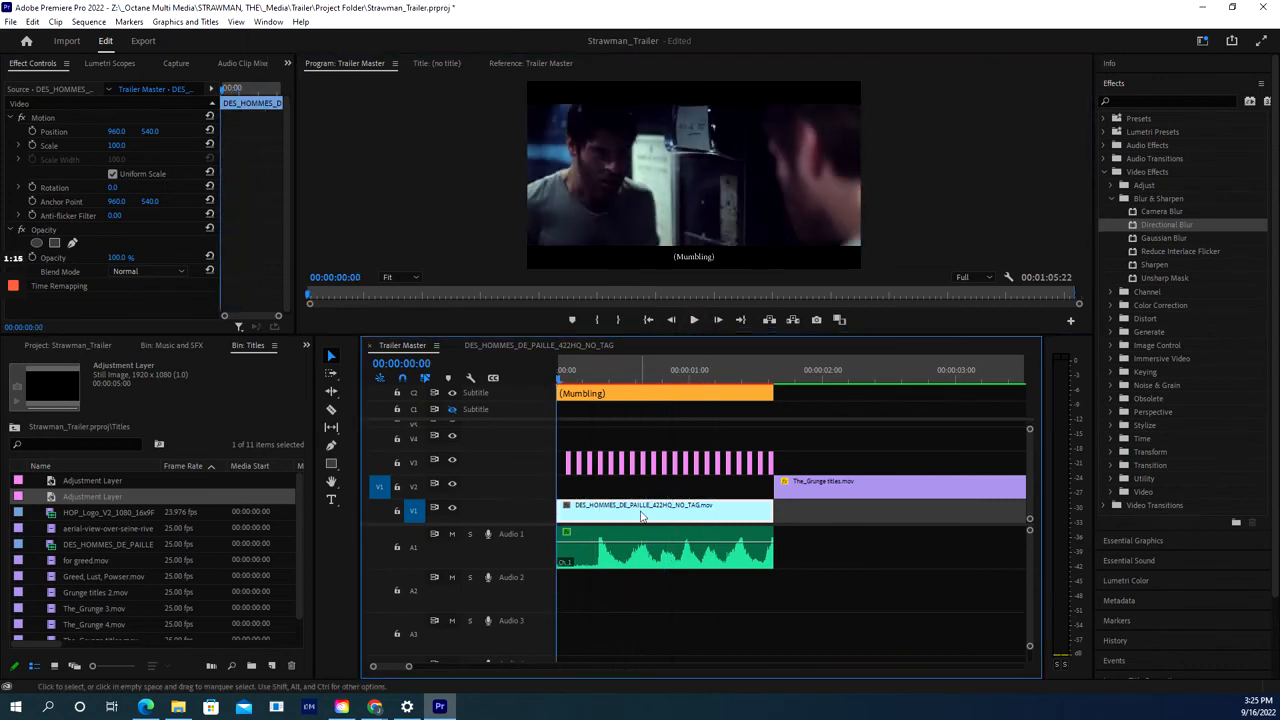
{"action": "left_click", "coordinate": [697, 322]}
{"action": "left_click", "coordinate": [692, 323]}
{"action": "left_click_drag", "start_coordinate": [725, 378], "coordinate": [504, 378]}
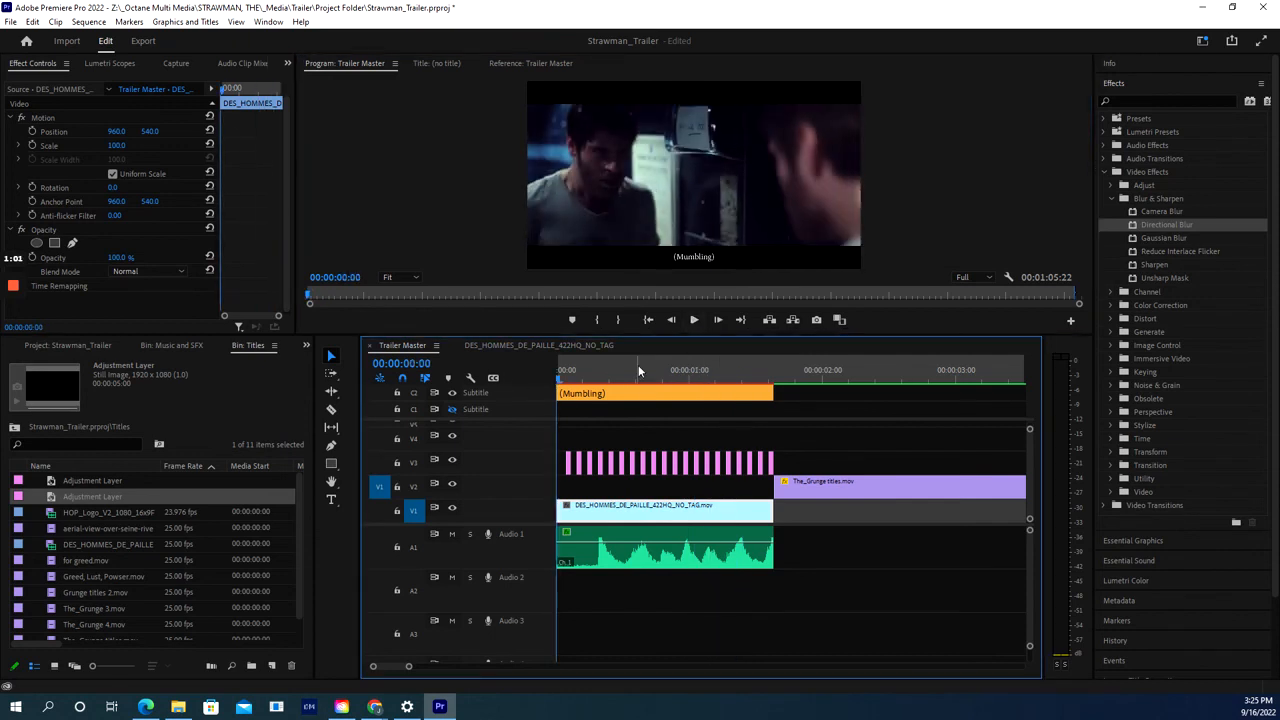